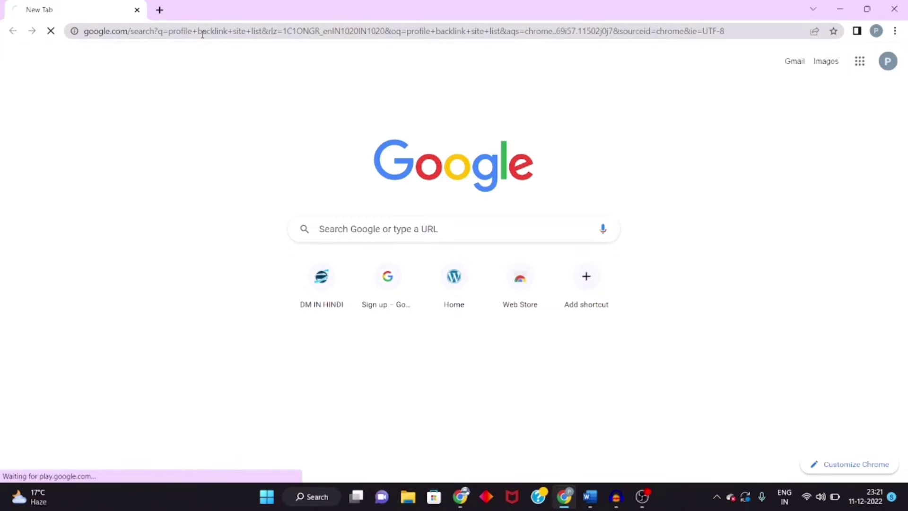
# - Open the SEO AIM POINT "Profile Creation Sites List in 2022" page from the search results for profile backlink site list
pyautogui.scroll(-3, 263, 279)
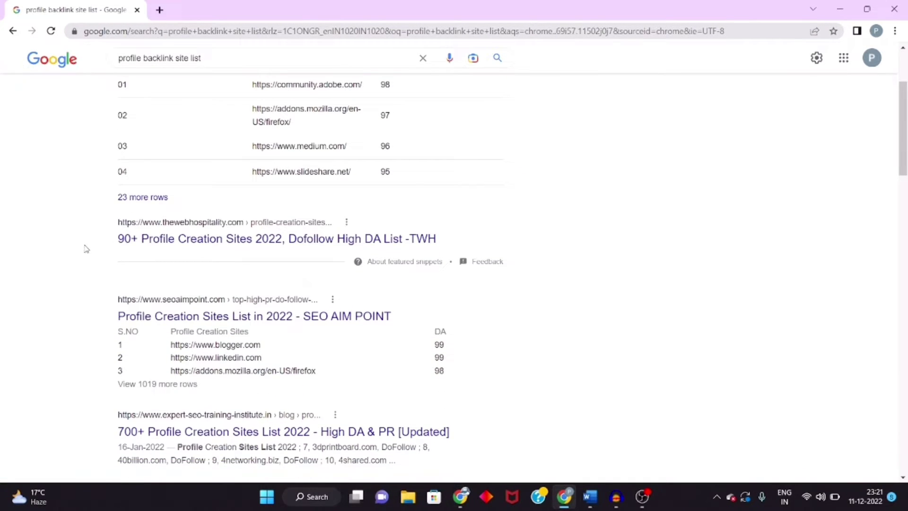
pyautogui.scroll(-3, 192, 270)
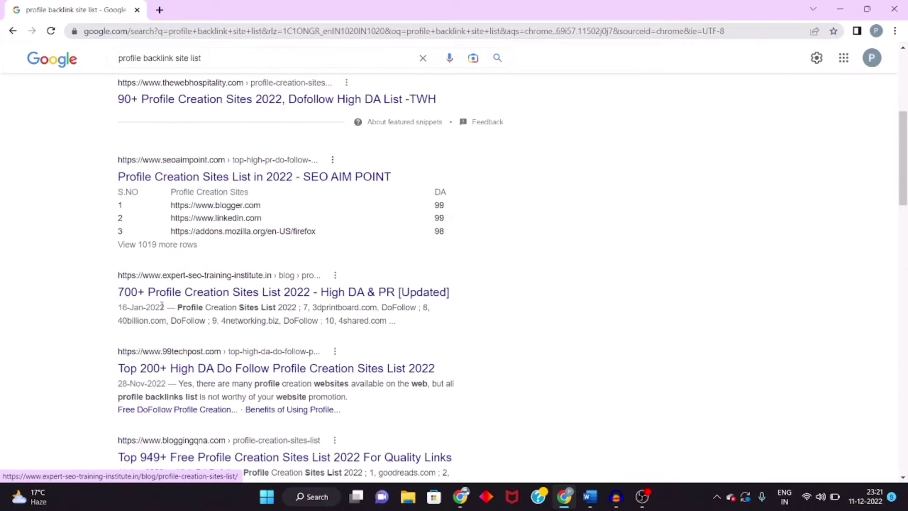
pyautogui.scroll(6, 231, 291)
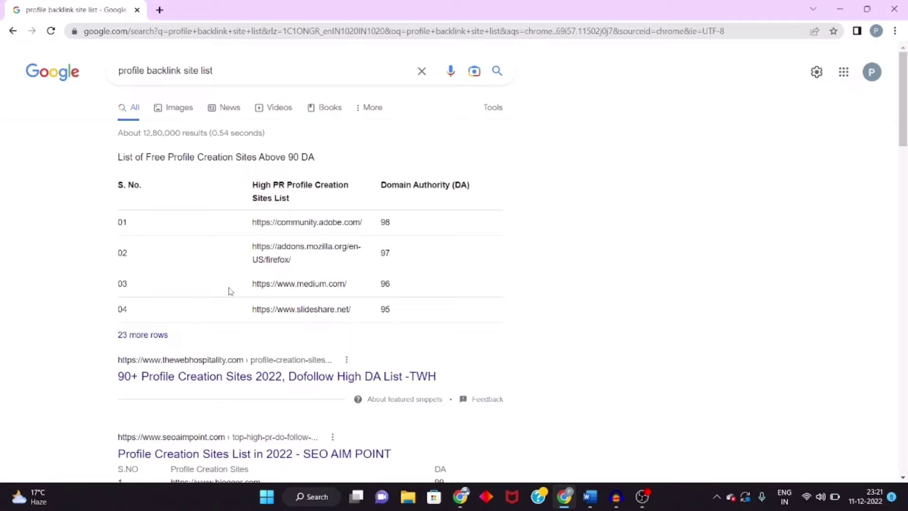
pyautogui.scroll(-5, 230, 291)
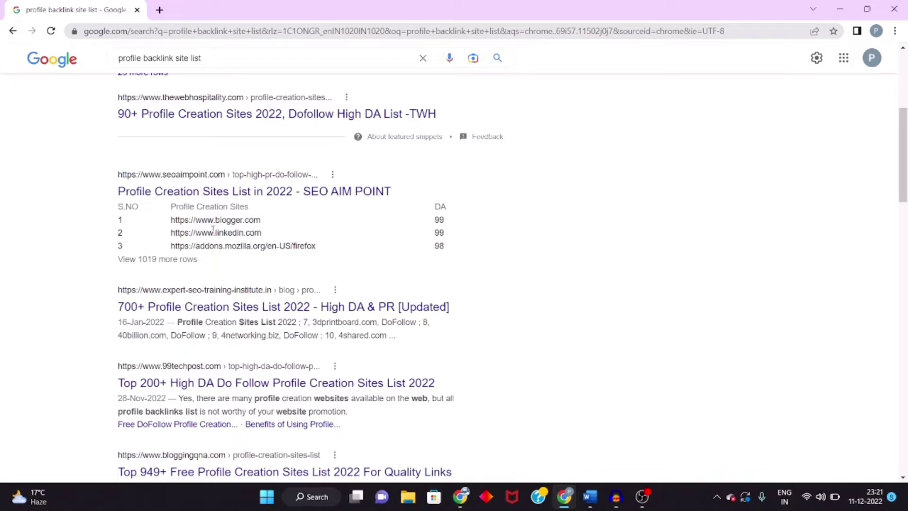
pyautogui.click(167, 194)
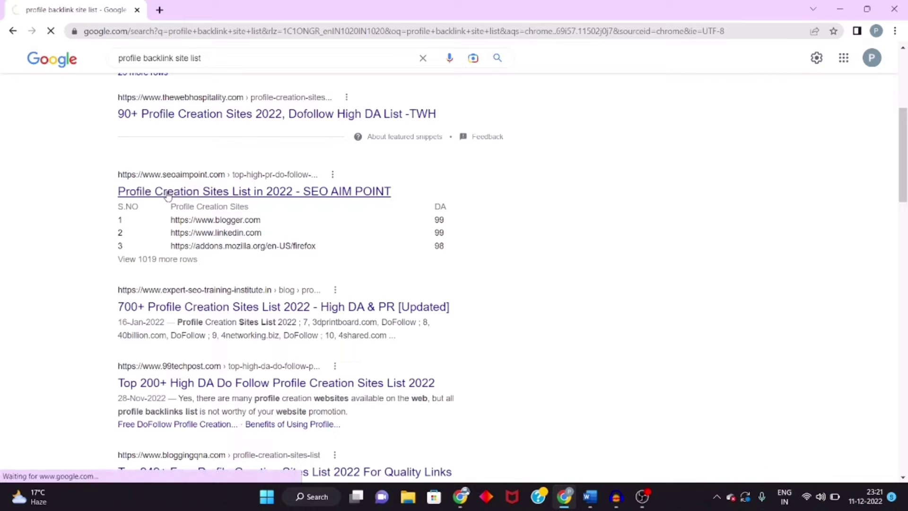
# - Examine the Top 1100+ High DA Profile Creation Sites List 2022 table, including the blogger.com and linkedin.com entries
pyautogui.scroll(-15, 375, 222)
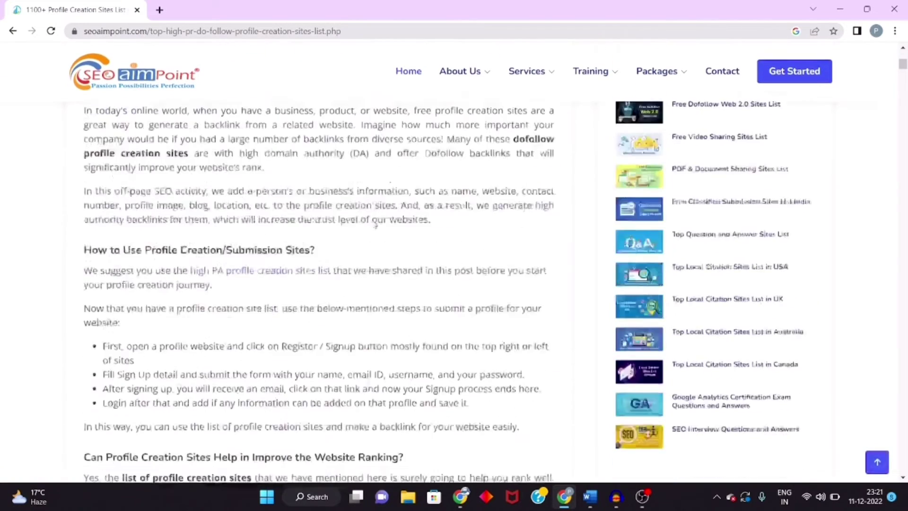
pyautogui.scroll(-20, 375, 223)
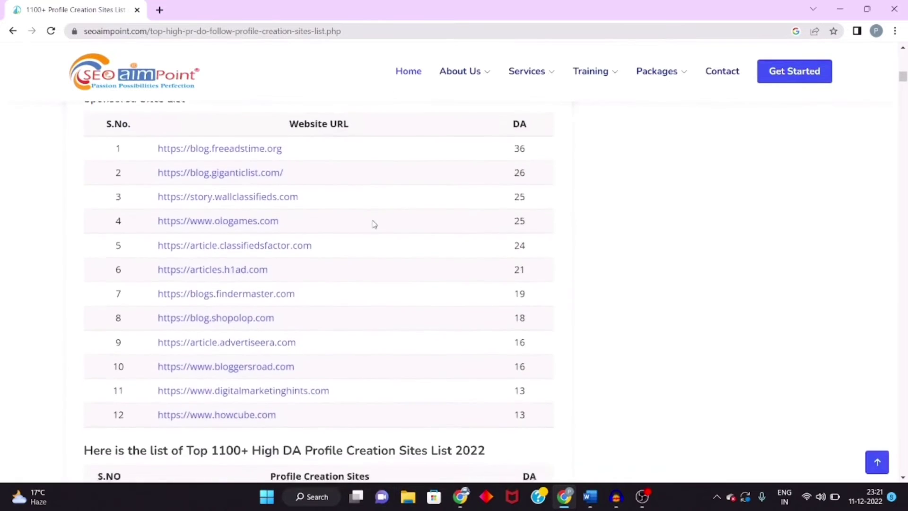
pyautogui.scroll(-1, 374, 224)
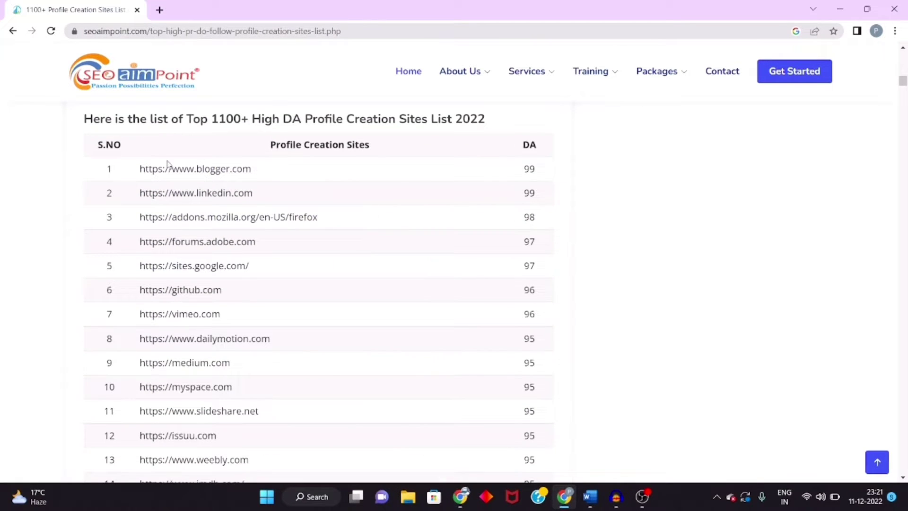
pyautogui.moveTo(217, 117); pyautogui.dragTo(495, 127)
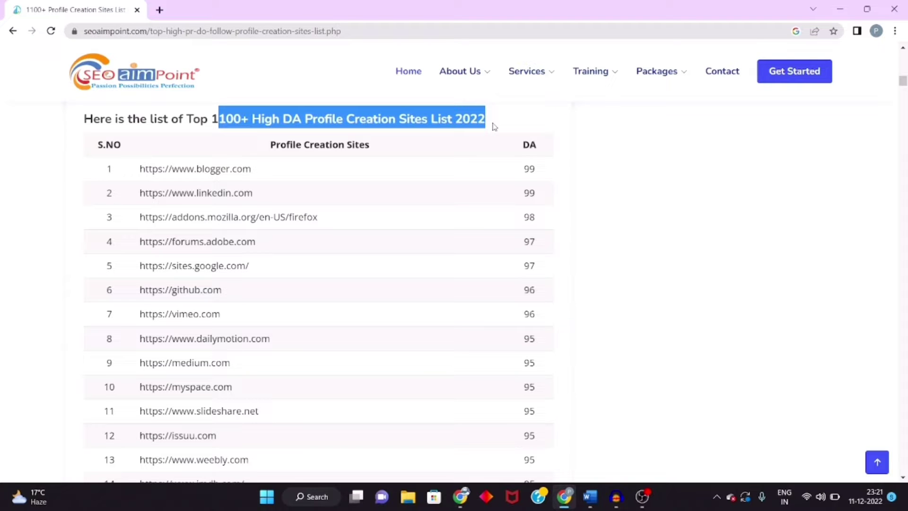
pyautogui.click(495, 127)
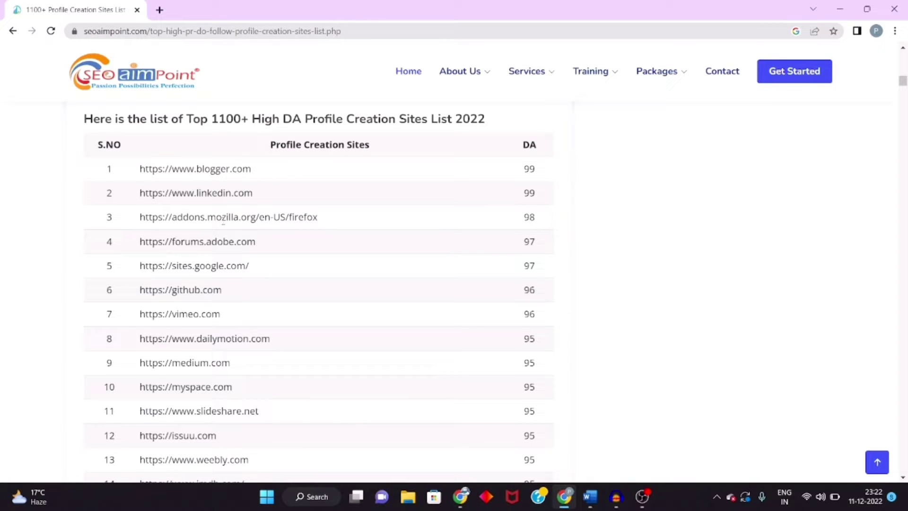
pyautogui.scroll(-2, 214, 293)
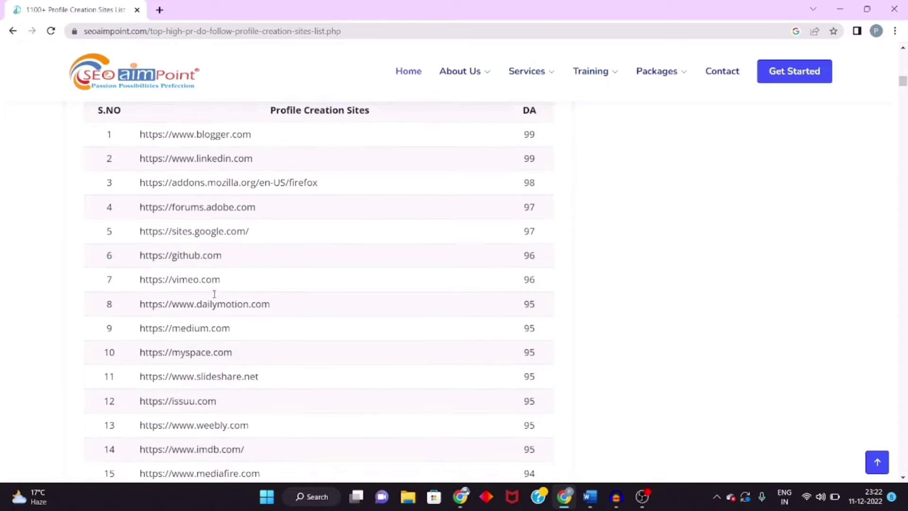
pyautogui.scroll(-2, 215, 297)
pyautogui.scroll(2, 214, 295)
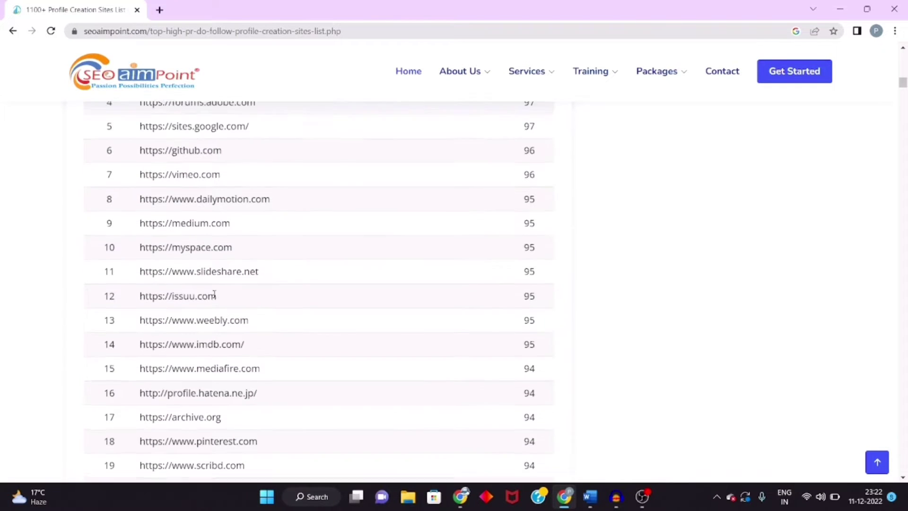
pyautogui.scroll(-1, 215, 295)
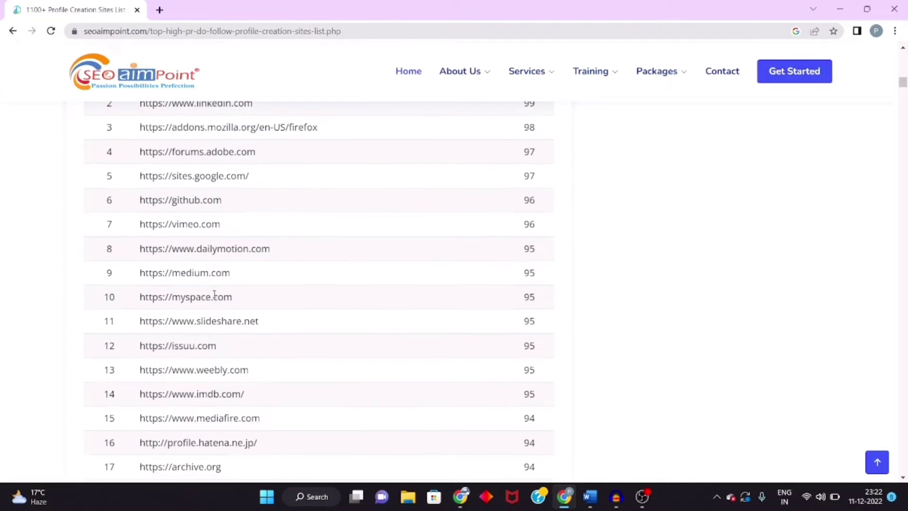
pyautogui.scroll(2, 214, 294)
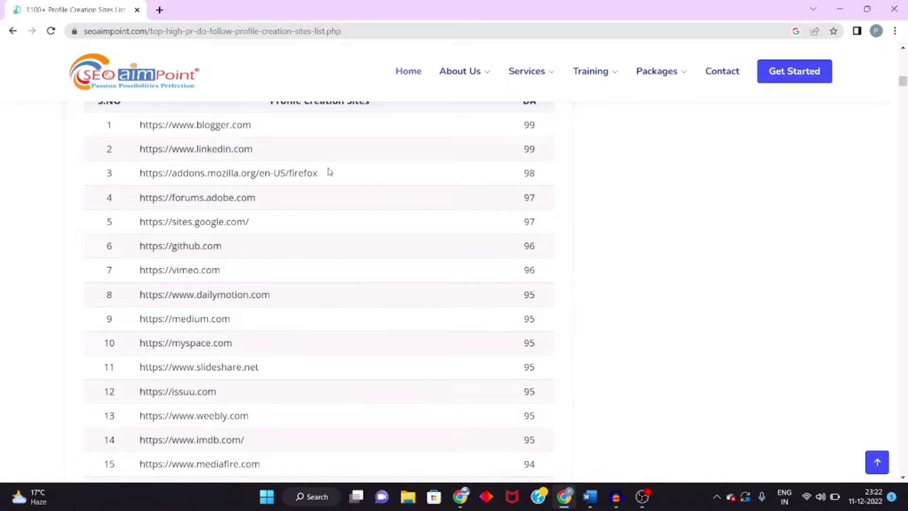
pyautogui.moveTo(258, 127); pyautogui.dragTo(138, 117)
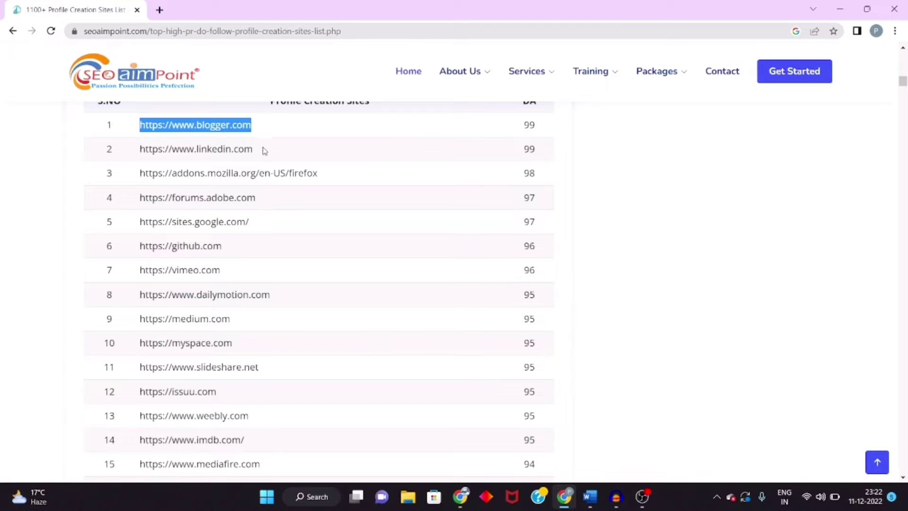
pyautogui.moveTo(262, 149); pyautogui.dragTo(144, 143)
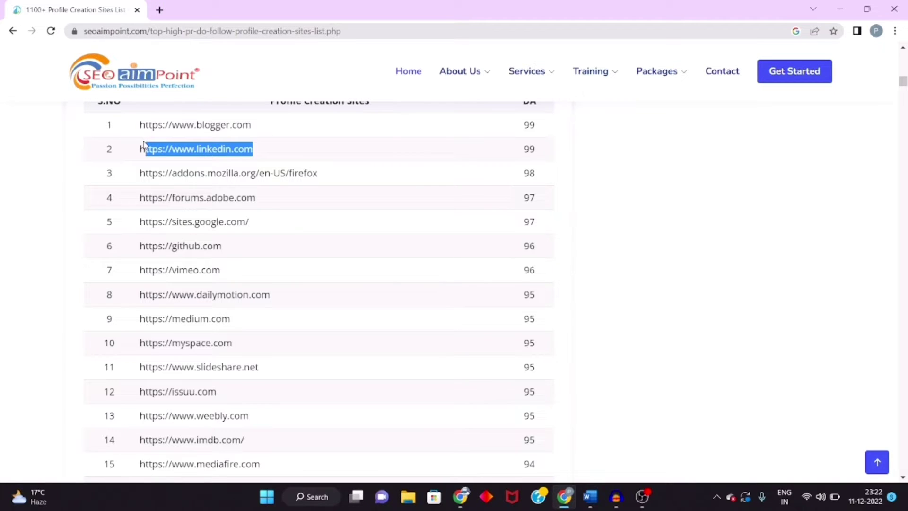
pyautogui.click(274, 144)
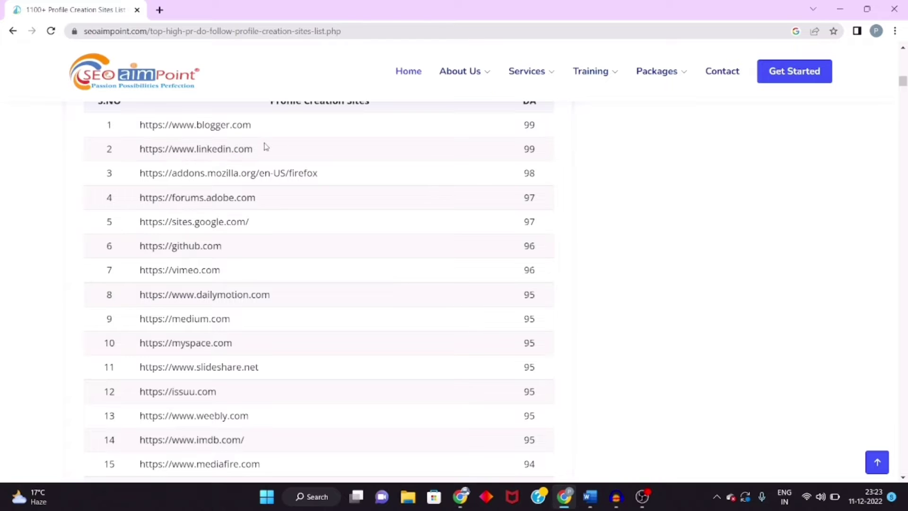
pyautogui.tripleClick(203, 271)
pyautogui.rightClick(195, 273)
pyautogui.click(213, 309)
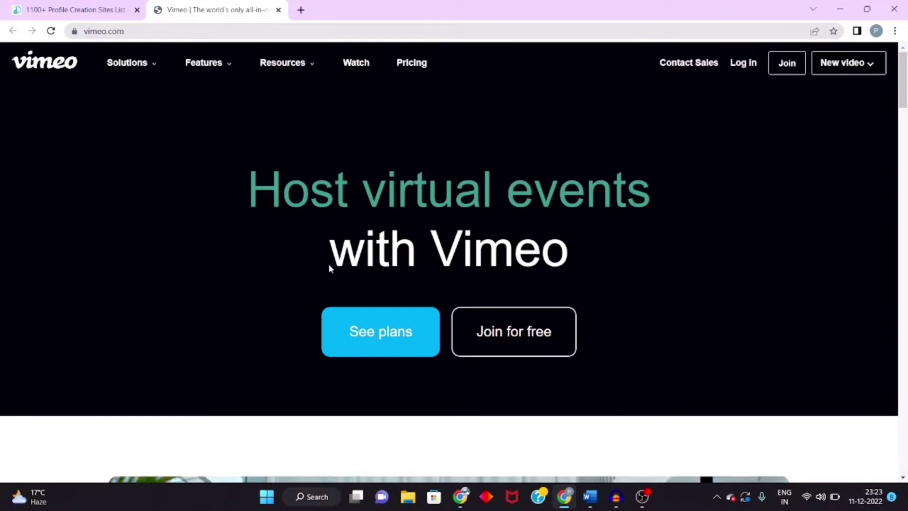
# - Join Vimeo from its home page using the Google account
pyautogui.scroll(-6, 423, 325)
pyautogui.scroll(-10, 423, 324)
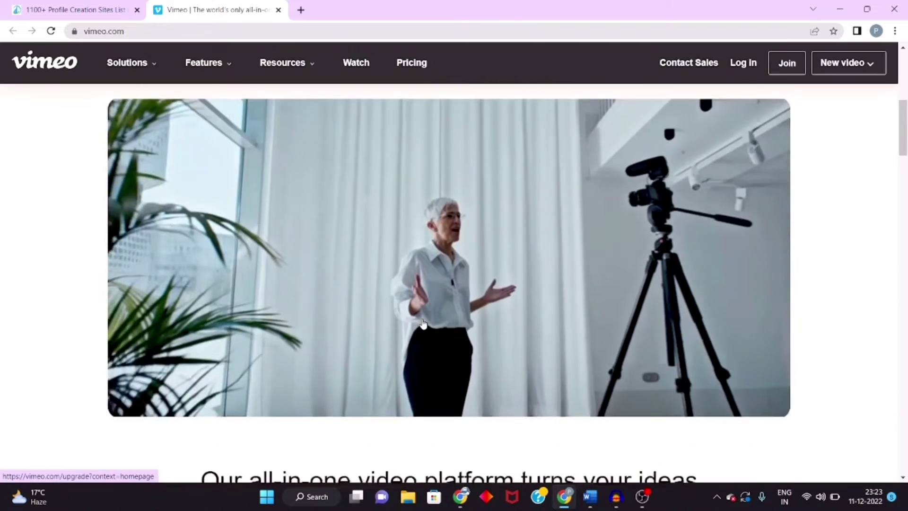
pyautogui.scroll(15, 424, 324)
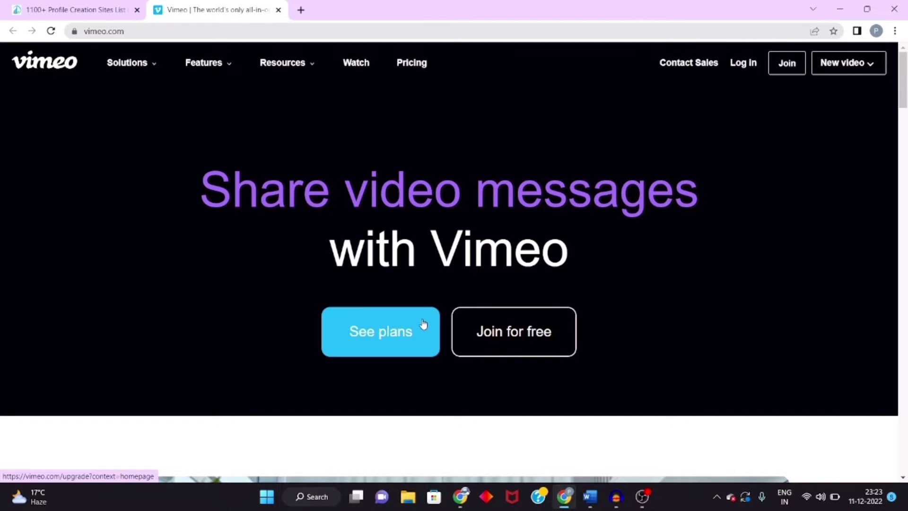
pyautogui.click(795, 74)
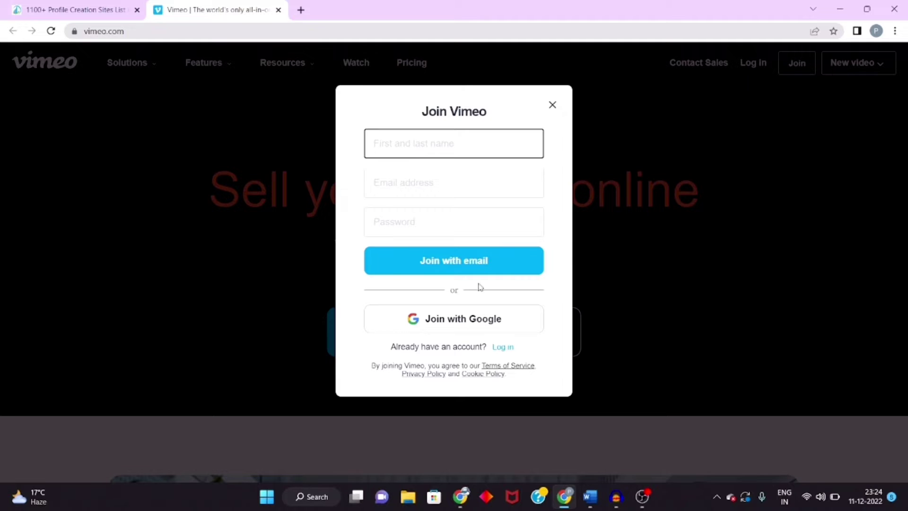
pyautogui.click(451, 324)
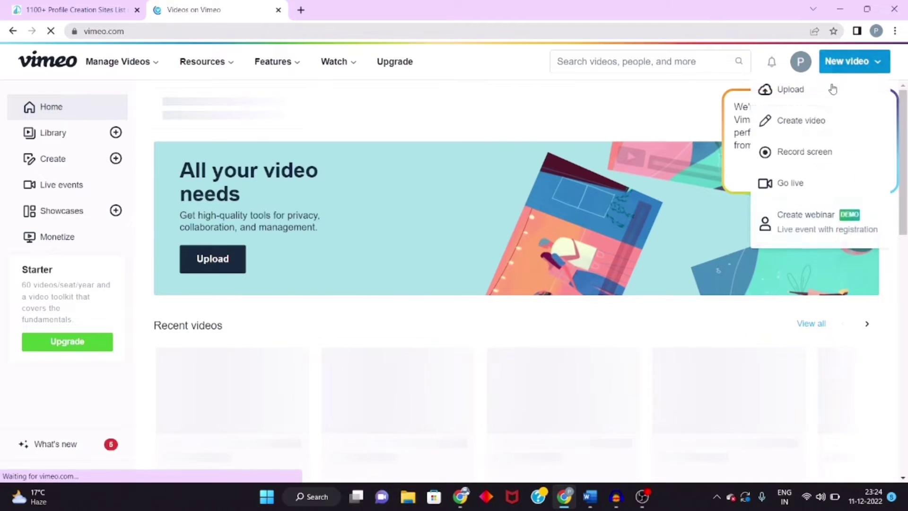
# - View the new account's Vimeo profile page and look through its sections
pyautogui.moveTo(801, 66)
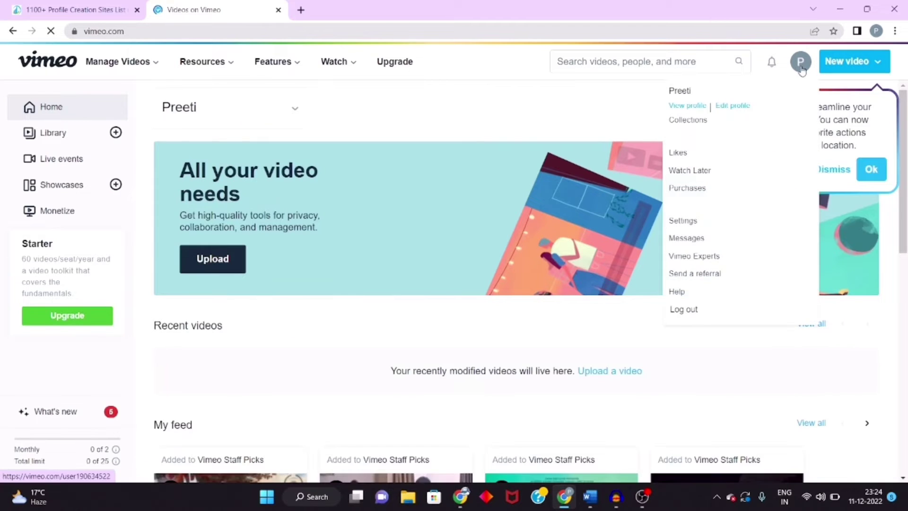
pyautogui.click(688, 106)
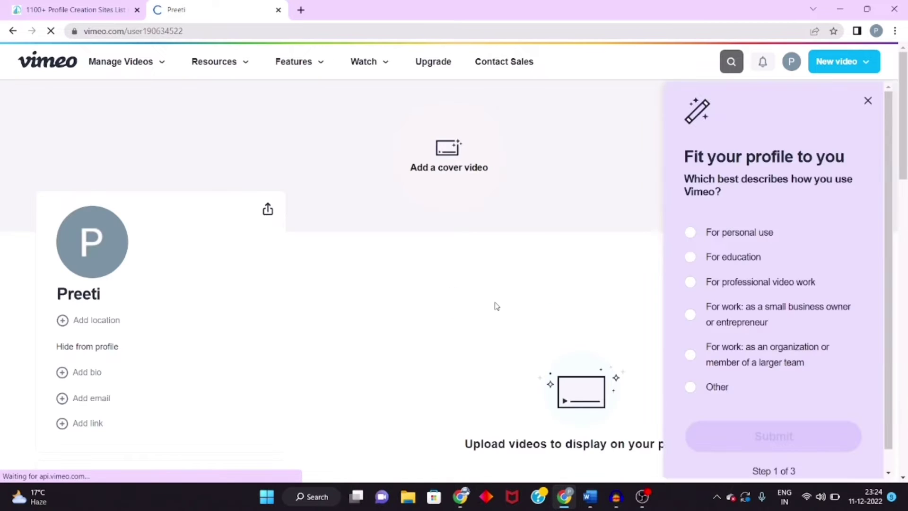
pyautogui.scroll(-5, 496, 306)
pyautogui.scroll(-6, 496, 306)
pyautogui.scroll(11, 496, 306)
# - Switch to the Word document and review the BIO text in the DMINHINDI website details
pyautogui.click(590, 496)
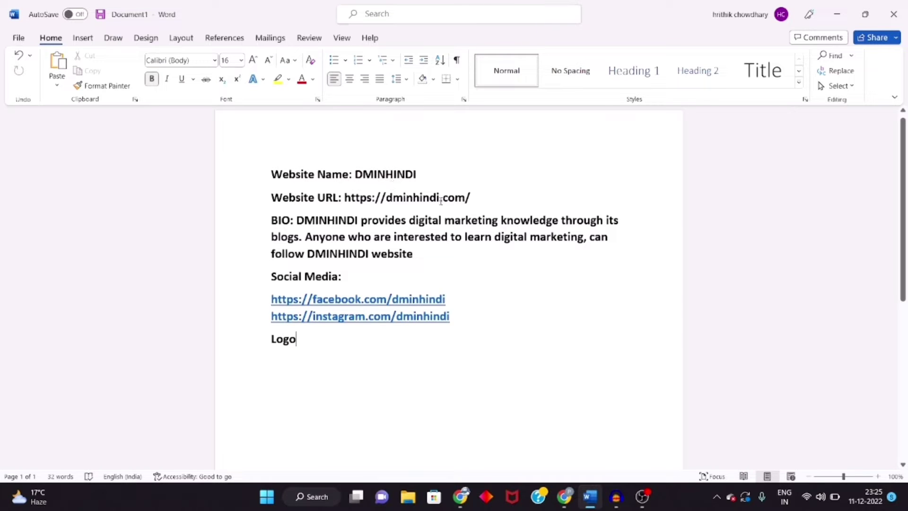
pyautogui.moveTo(297, 221); pyautogui.dragTo(420, 255)
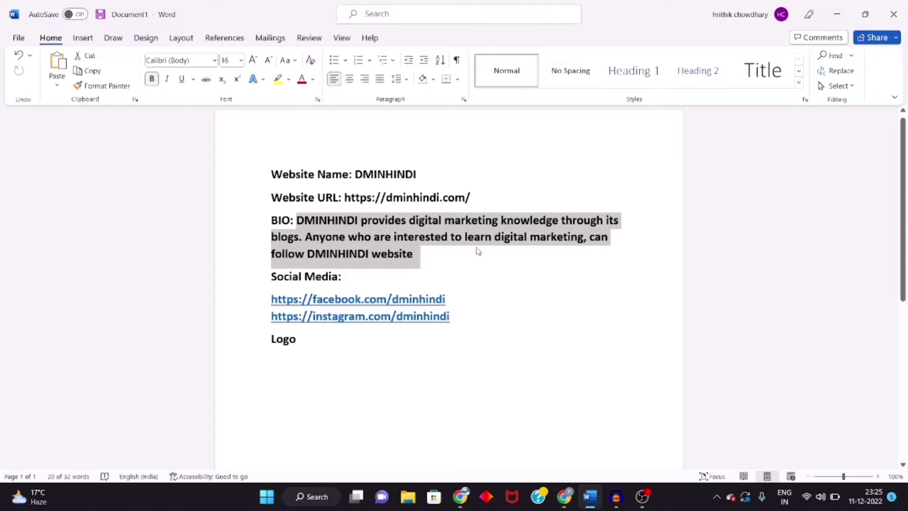
pyautogui.click(443, 258)
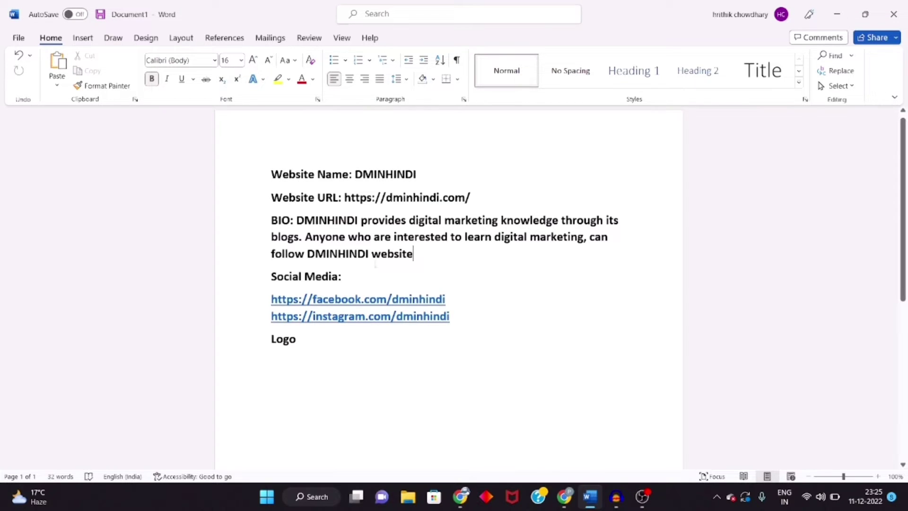
# - Switch back to Chrome and open the Vimeo account's profile for editing
pyautogui.click(564, 497)
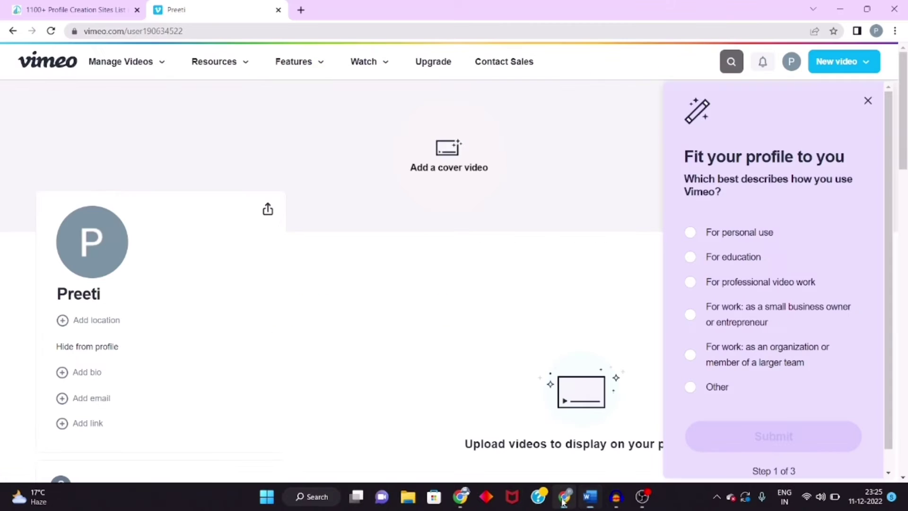
pyautogui.scroll(-8, 516, 296)
pyautogui.scroll(10, 516, 297)
pyautogui.click(792, 64)
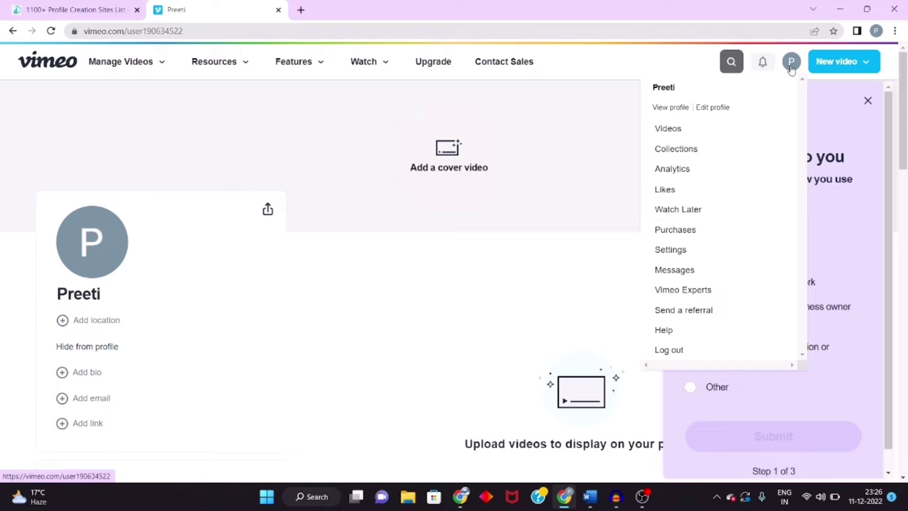
pyautogui.click(714, 108)
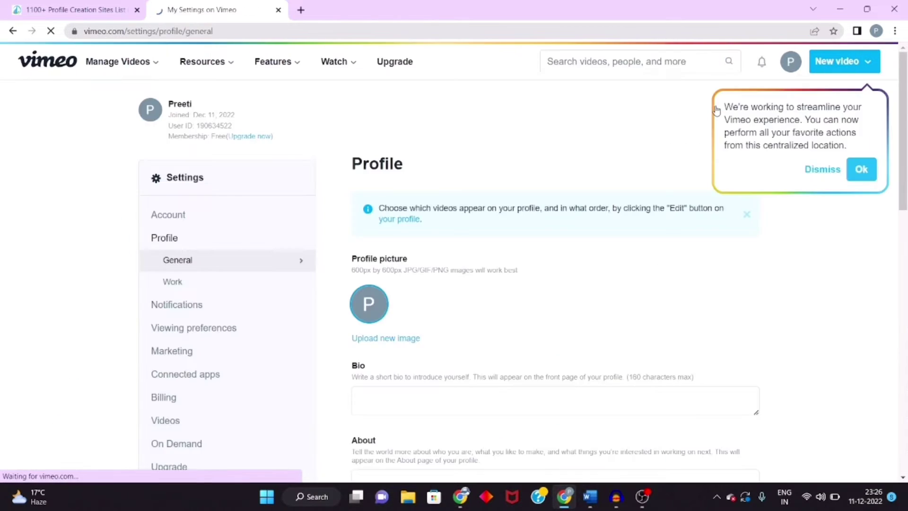
# - Examine the general profile settings form, from the profile picture and bio down to the location, Vimeo URL and website link fields
pyautogui.scroll(-2, 447, 320)
pyautogui.scroll(-1, 446, 321)
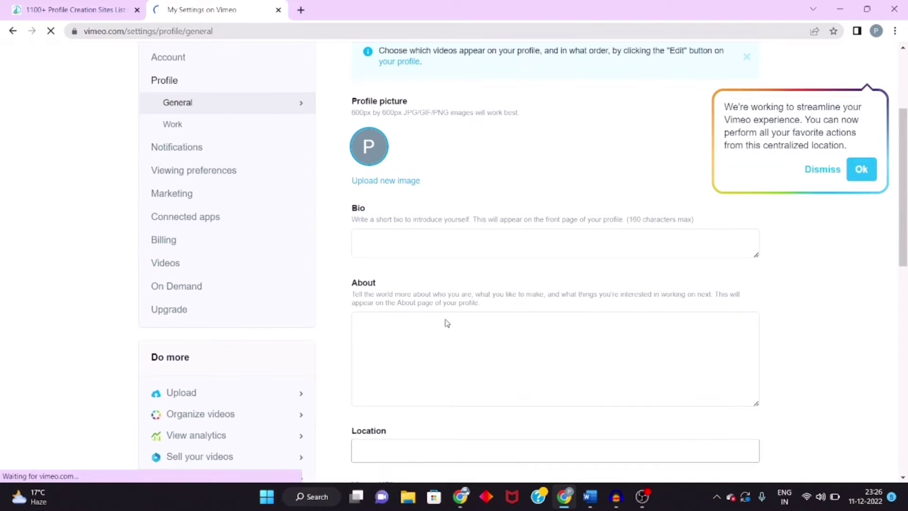
pyautogui.scroll(-4, 405, 347)
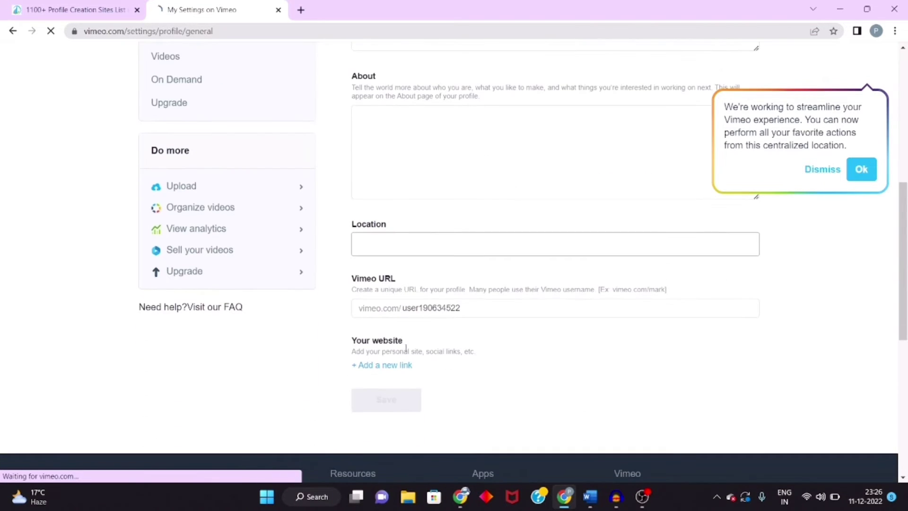
pyautogui.scroll(4, 450, 310)
pyautogui.scroll(-4, 451, 315)
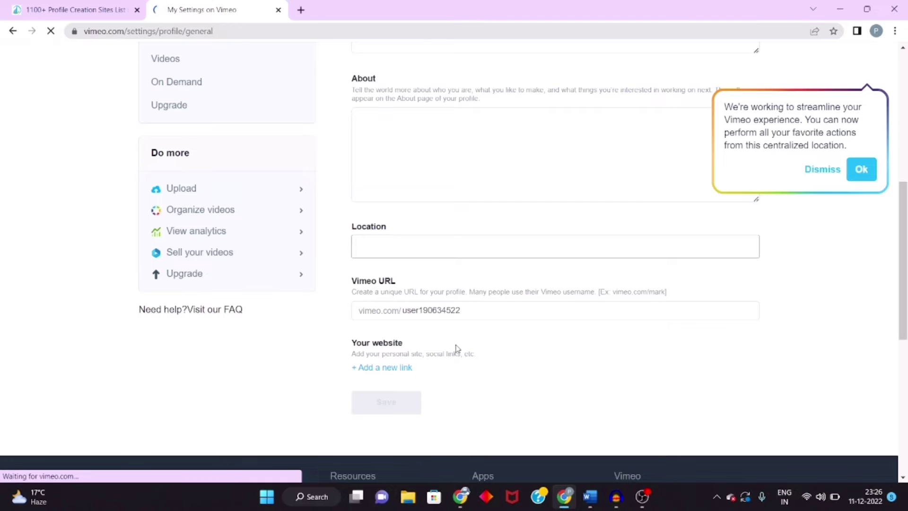
pyautogui.scroll(6, 458, 349)
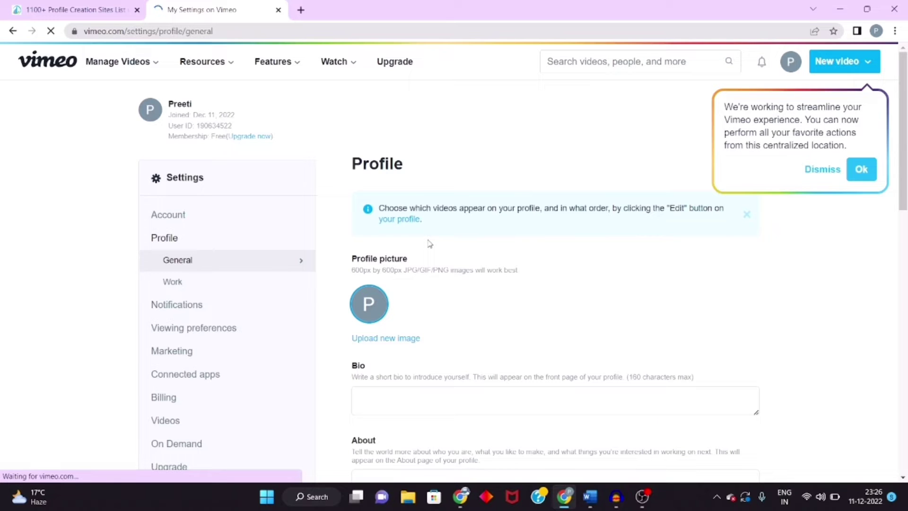
pyautogui.scroll(-3, 429, 244)
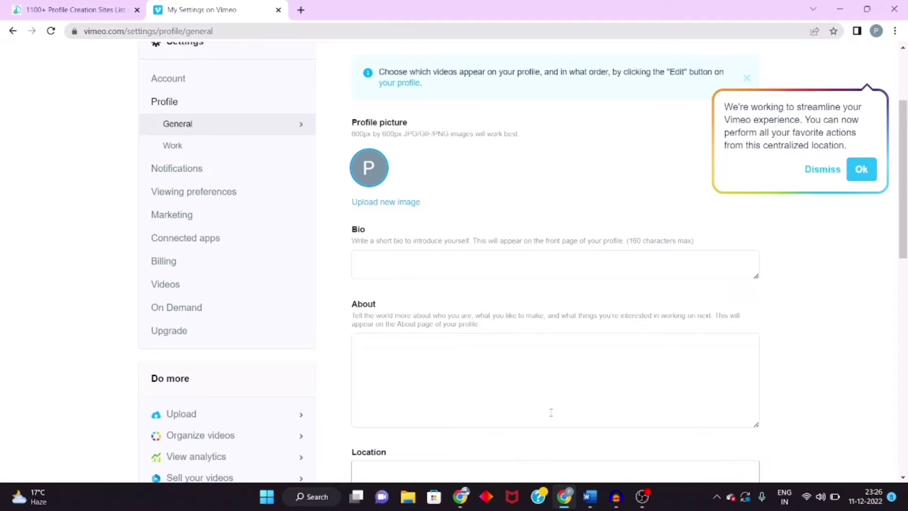
# - Copy the BIO text from the Word document into Vimeo's Bio field and shorten it to end at "interested to learn digital marketing"
pyautogui.click(591, 494)
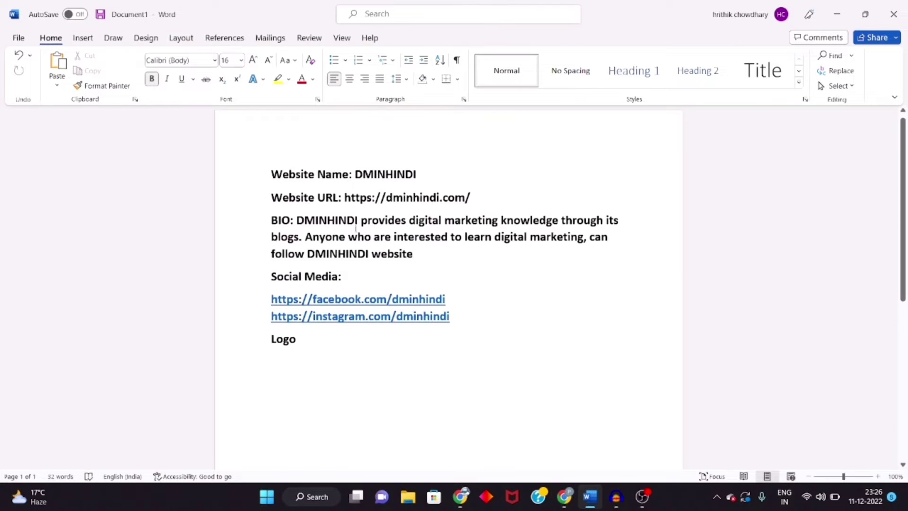
pyautogui.moveTo(298, 218); pyautogui.dragTo(407, 256)
pyautogui.hotkey('ctrl', 'c')
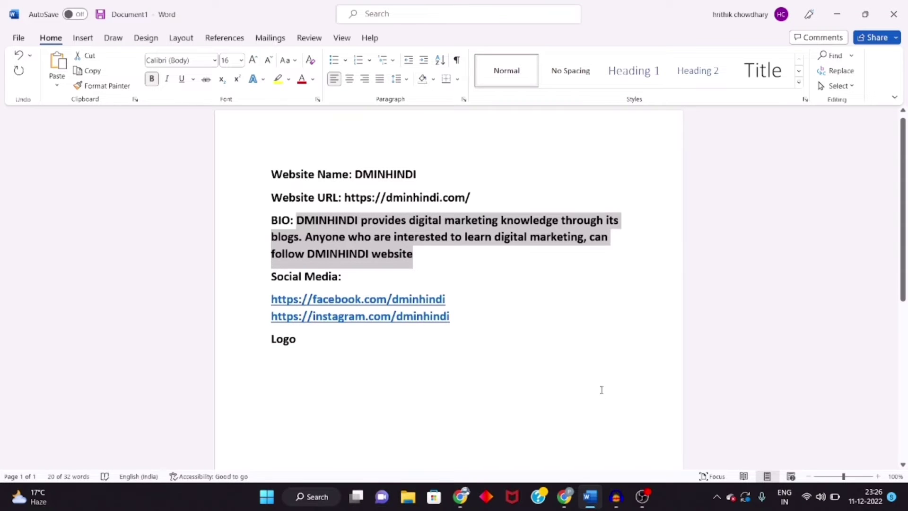
pyautogui.click(566, 504)
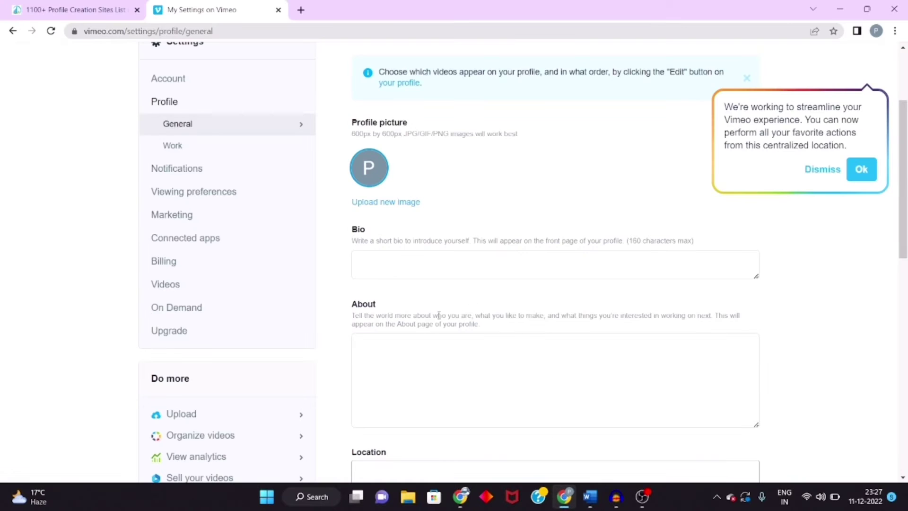
pyautogui.click(403, 267)
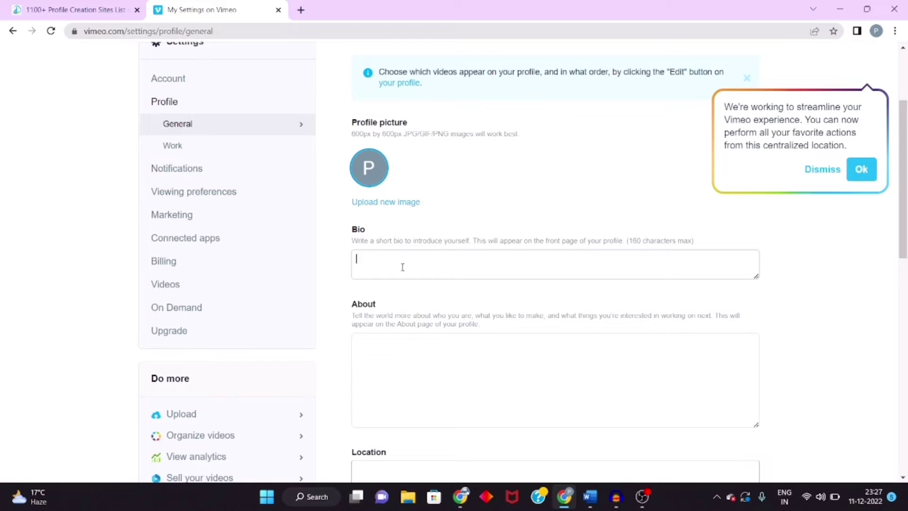
pyautogui.hotkey('ctrl', 'v')
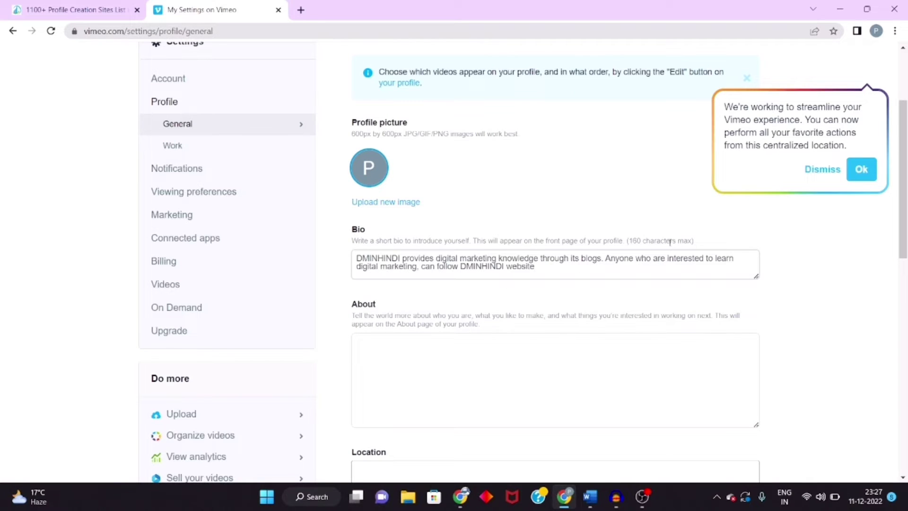
pyautogui.moveTo(419, 266); pyautogui.dragTo(560, 268)
pyautogui.press('BackSpace')
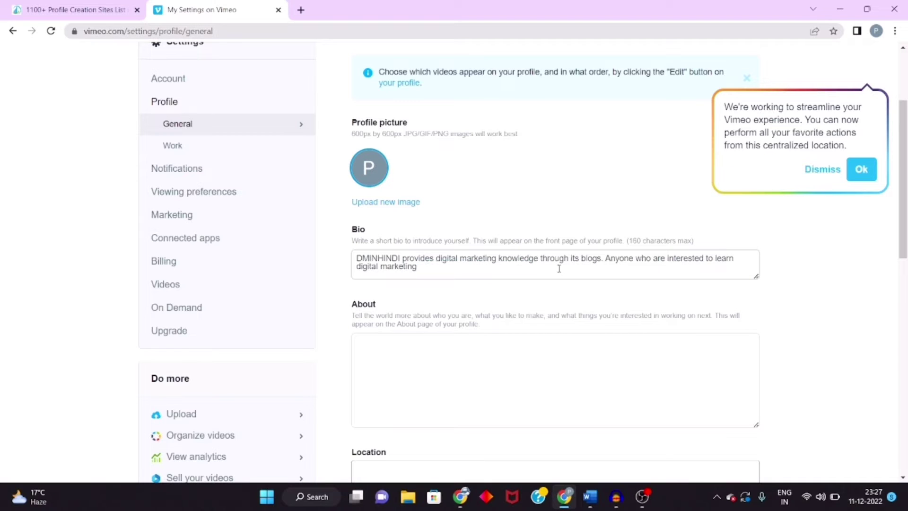
# - Paste the full BIO text into the About field and set the location to New Delhi, Delhi, India
pyautogui.click(449, 358)
pyautogui.hotkey('ctrl', 'v')
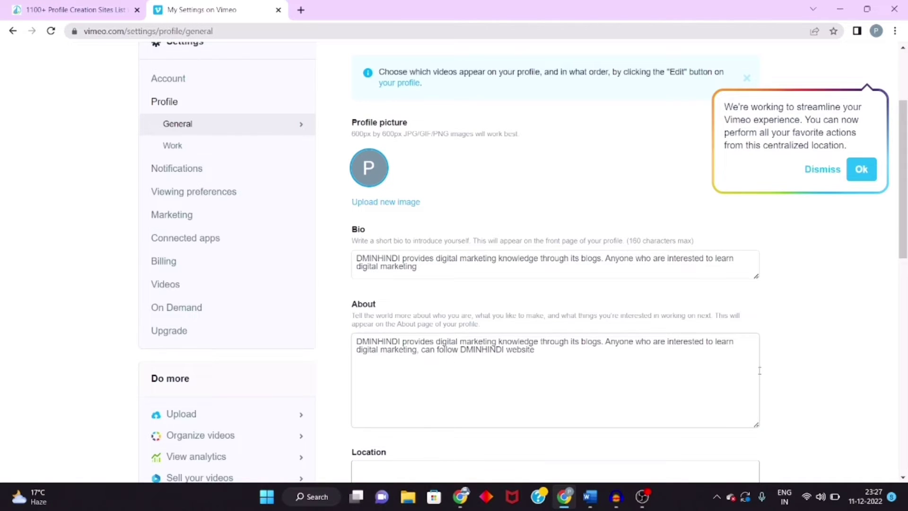
pyautogui.scroll(-3, 791, 381)
pyautogui.click(585, 304)
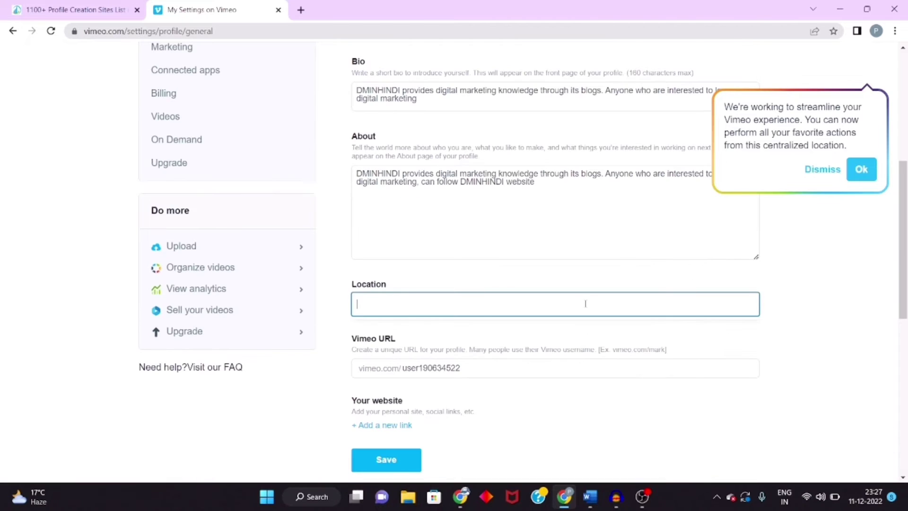
pyautogui.write('Delhi')
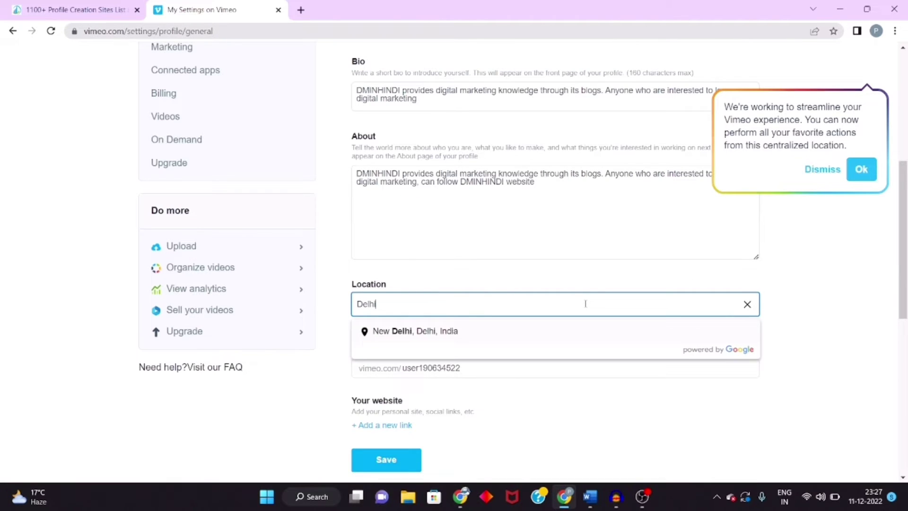
pyautogui.click(547, 330)
# - Start a new link under Your website and copy the Website URL from the Word document
pyautogui.scroll(-2, 549, 329)
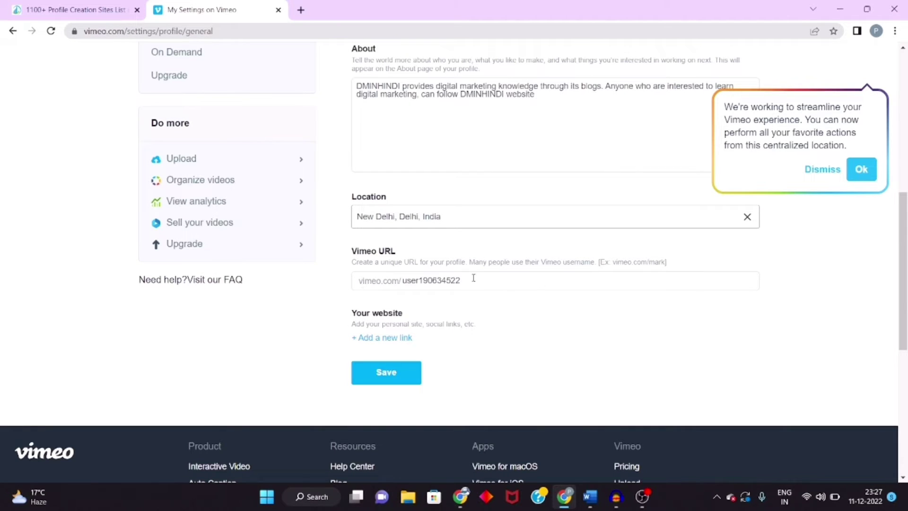
pyautogui.click(405, 339)
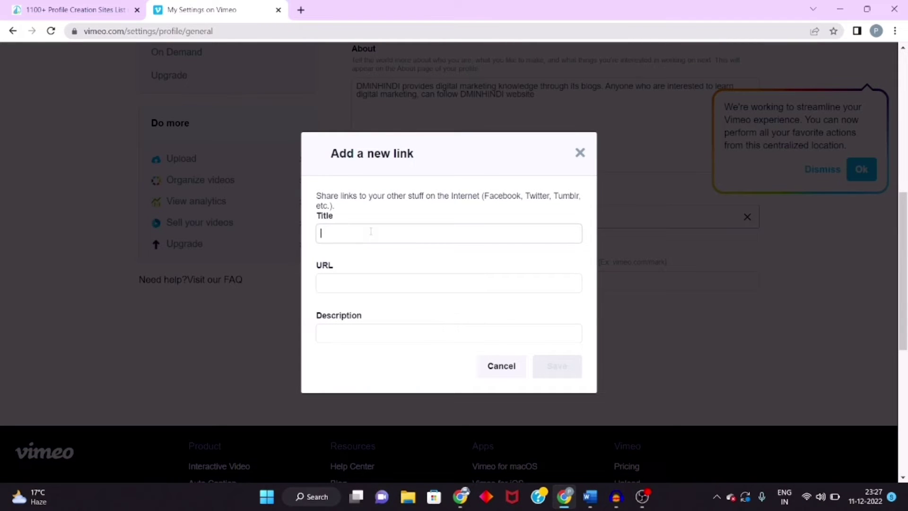
pyautogui.click(591, 497)
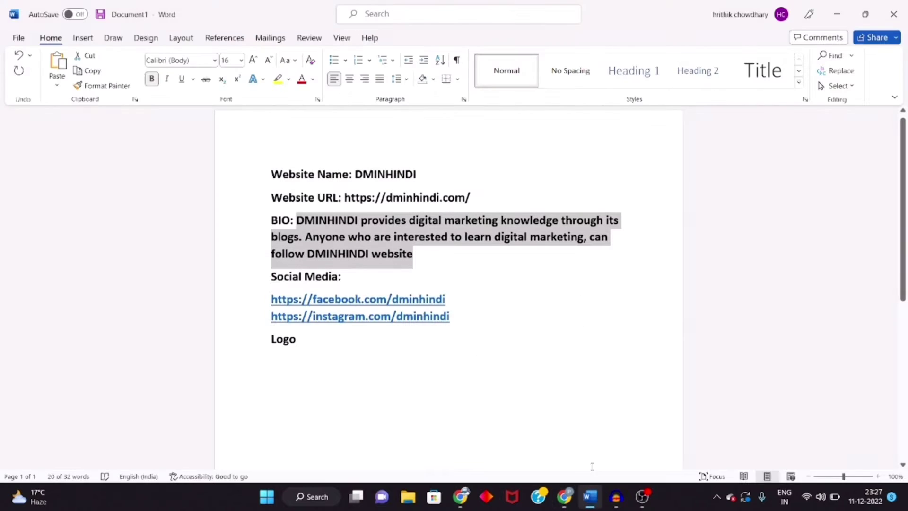
pyautogui.moveTo(346, 198); pyautogui.dragTo(486, 200)
pyautogui.hotkey('ctrl', 'c')
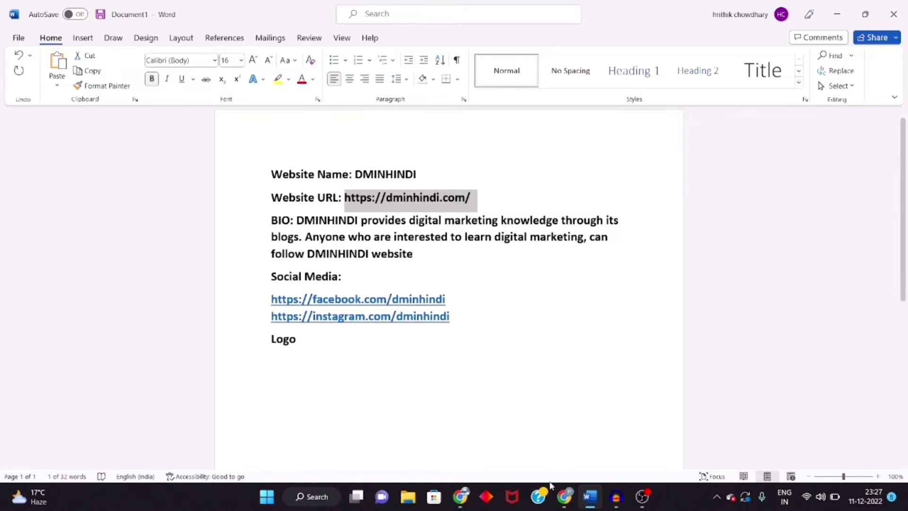
pyautogui.click(564, 496)
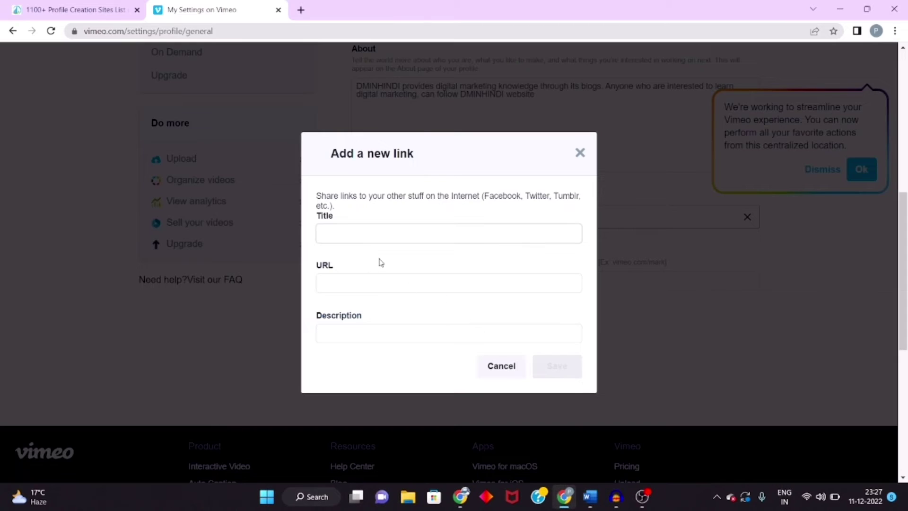
pyautogui.click(352, 285)
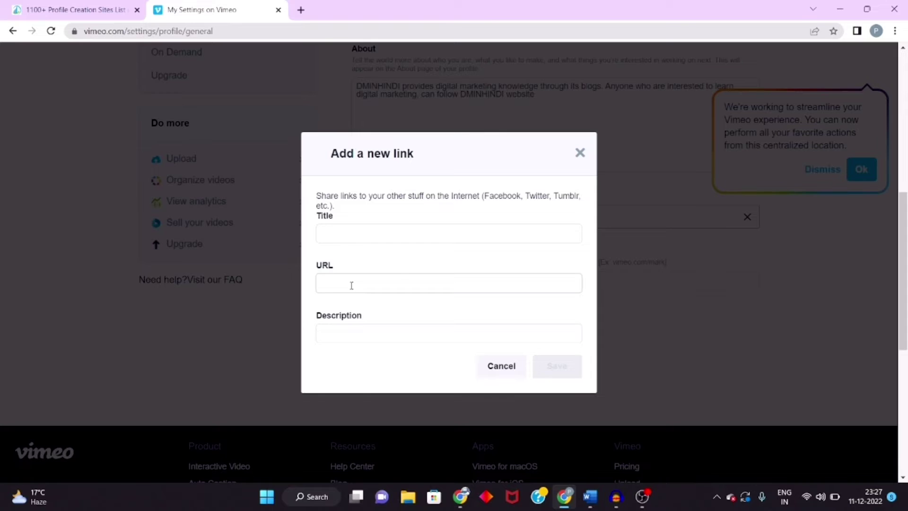
pyautogui.hotkey('ctrl', 'v')
pyautogui.click(360, 231)
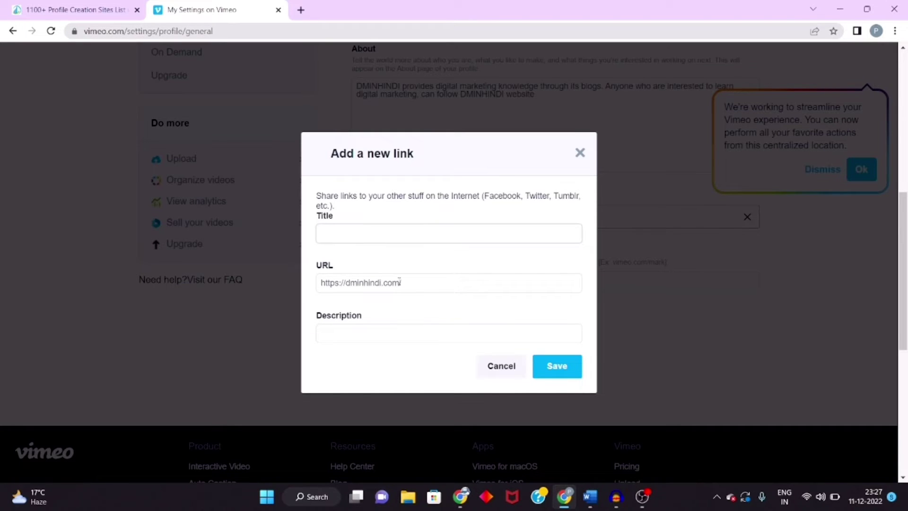
pyautogui.write('DMINHINDI')
pyautogui.click(545, 366)
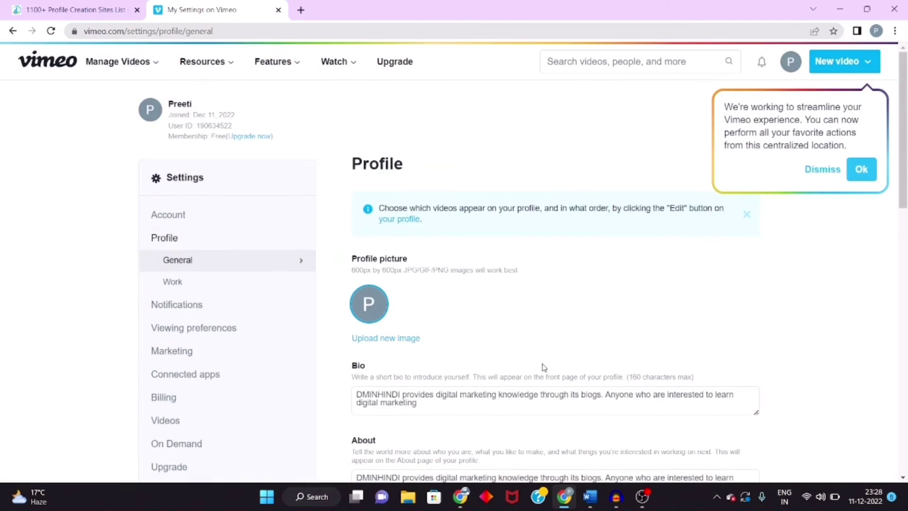
# - Upload the DMINHINDI logo as the profile picture and save the general profile settings
pyautogui.click(590, 497)
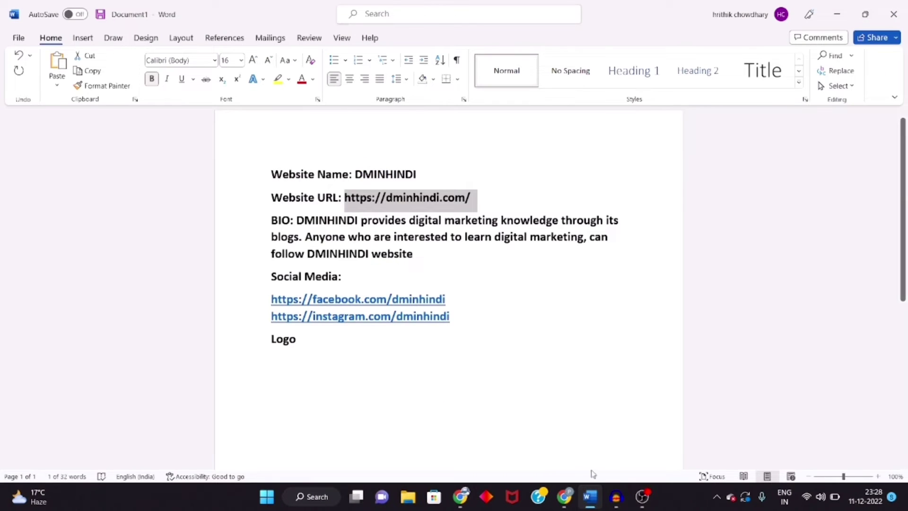
pyautogui.click(564, 497)
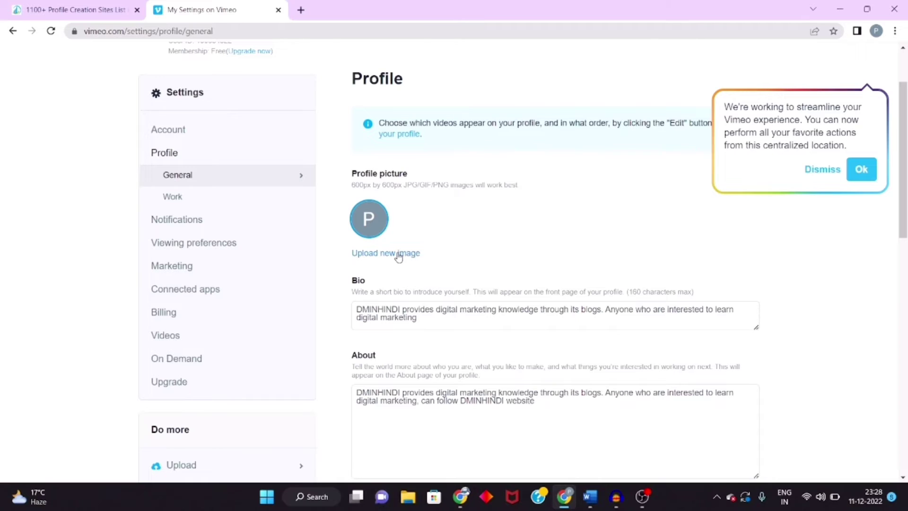
pyautogui.click(399, 254)
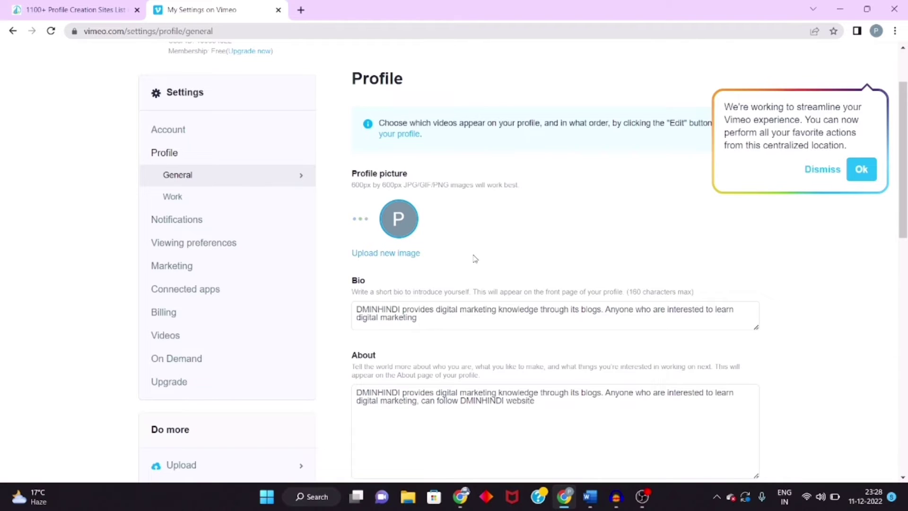
pyautogui.moveTo(375, 313)
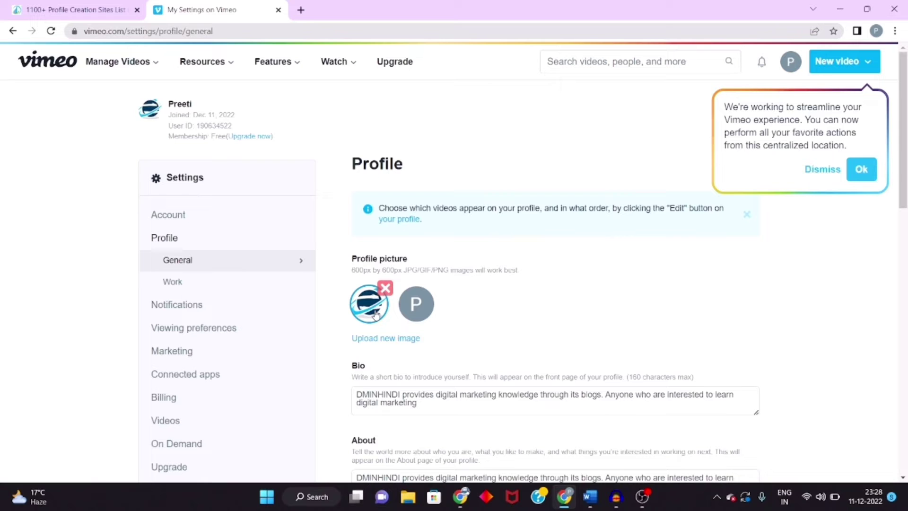
pyautogui.scroll(-2, 436, 389)
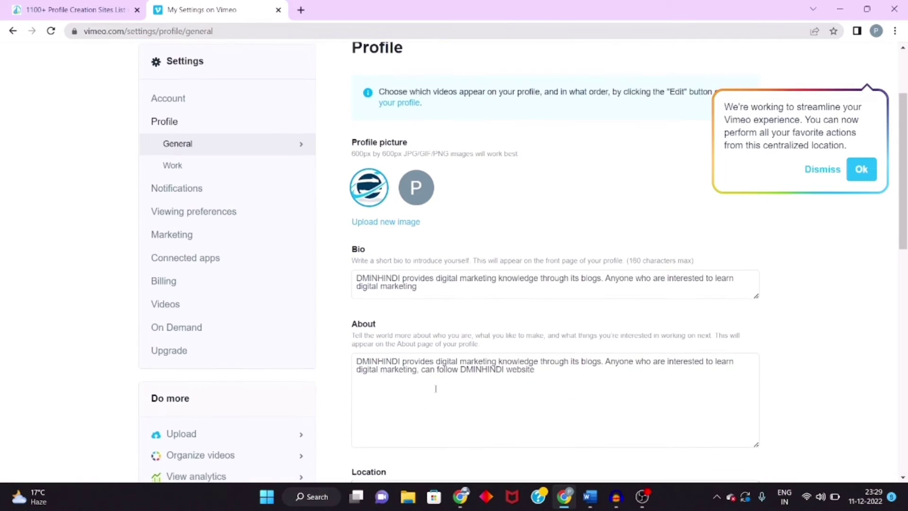
pyautogui.scroll(-4, 413, 384)
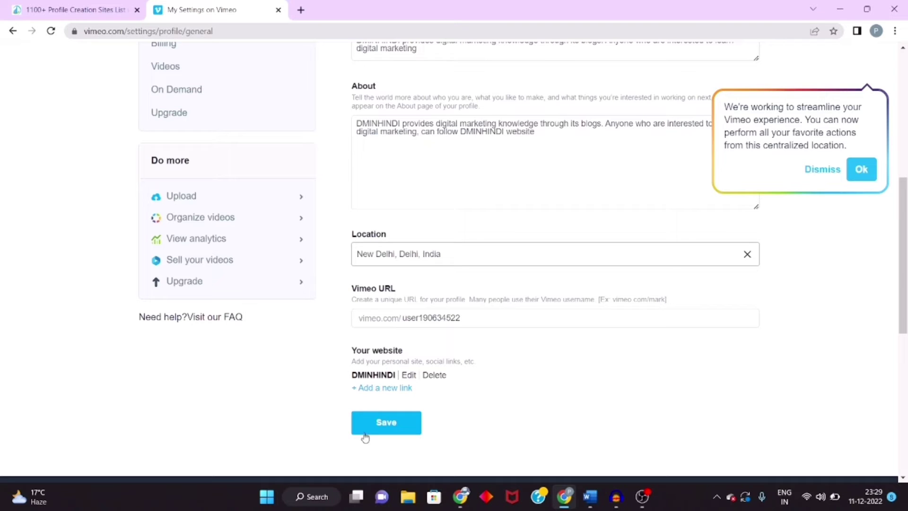
pyautogui.click(391, 426)
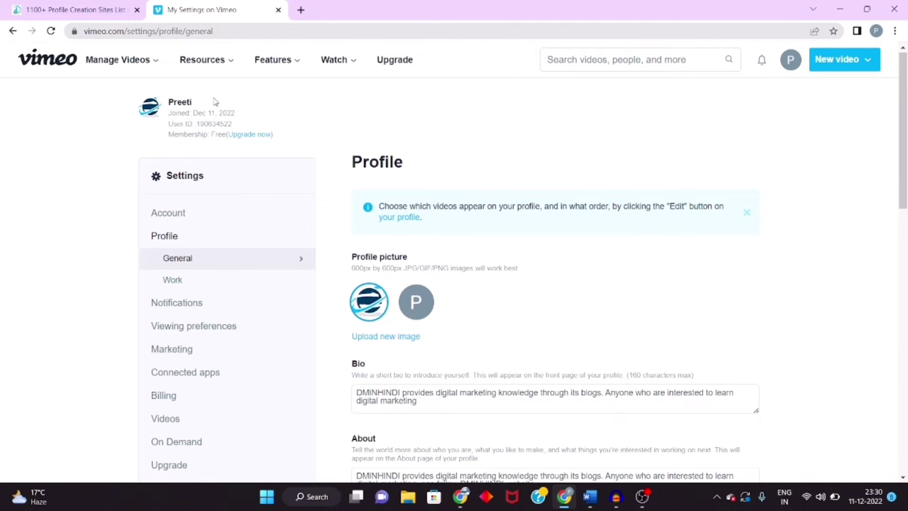
# - Review the saved profile settings and view the account's profile page with its URL, logo, location, bio and website link
pyautogui.scroll(-5, 570, 316)
pyautogui.scroll(-5, 571, 317)
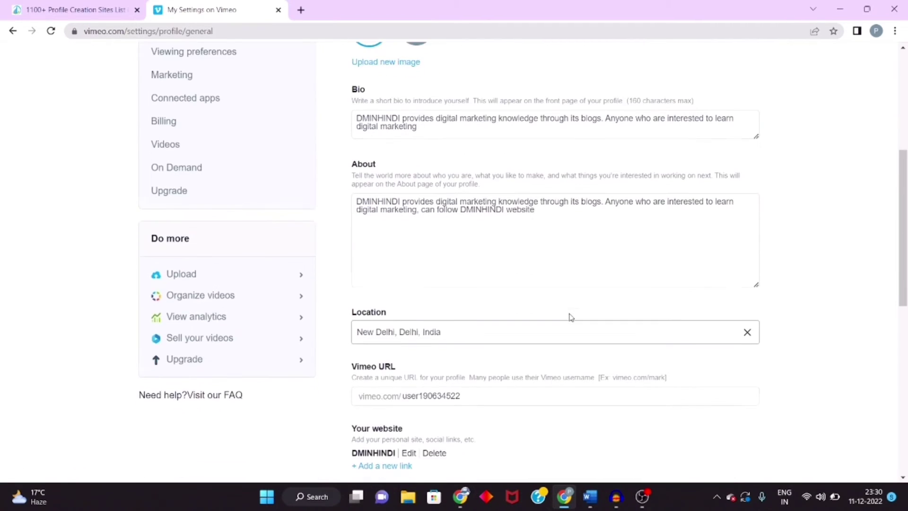
pyautogui.scroll(1, 571, 317)
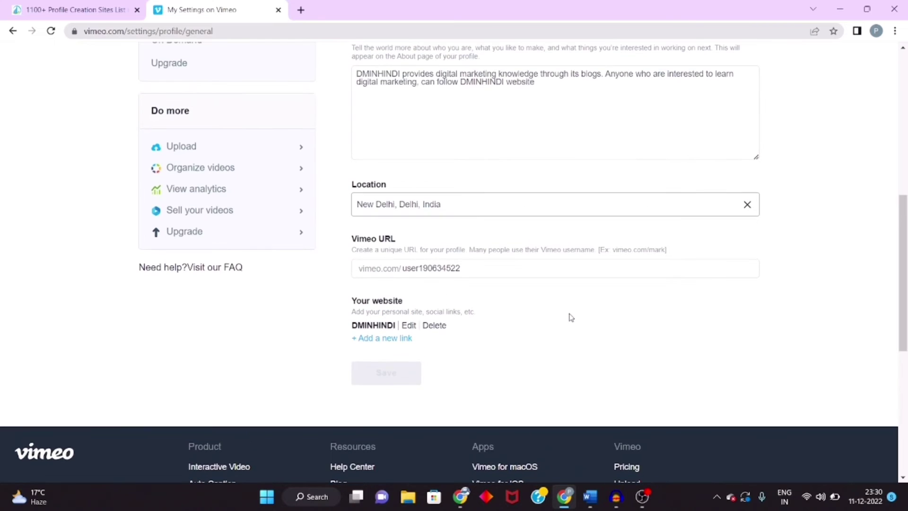
pyautogui.scroll(2, 571, 317)
pyautogui.scroll(7, 570, 317)
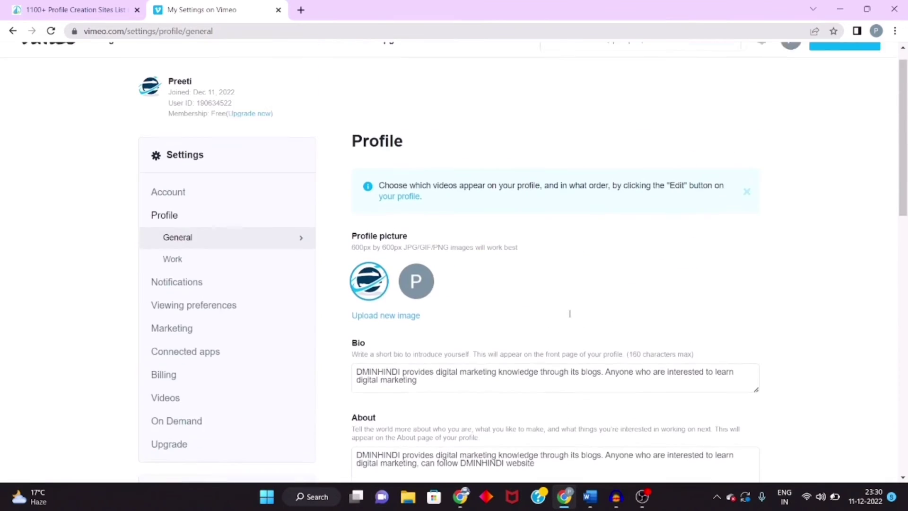
pyautogui.moveTo(791, 62)
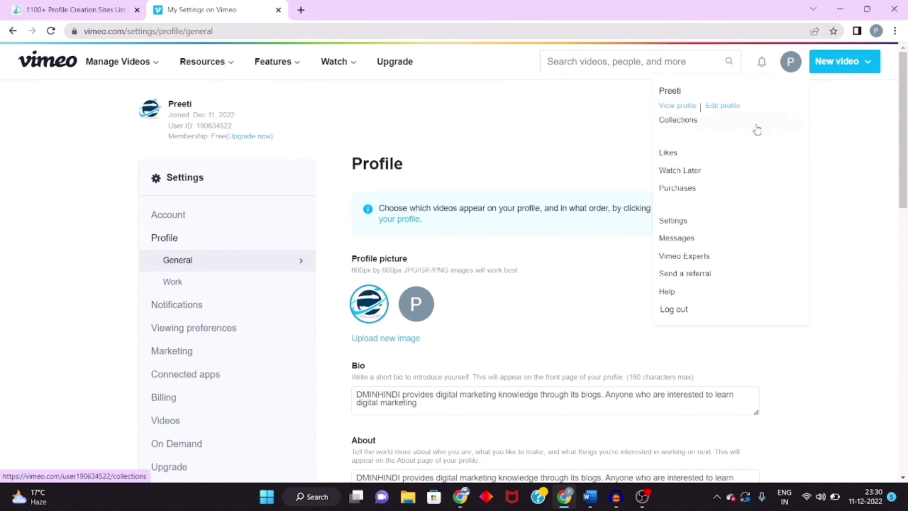
pyautogui.click(687, 110)
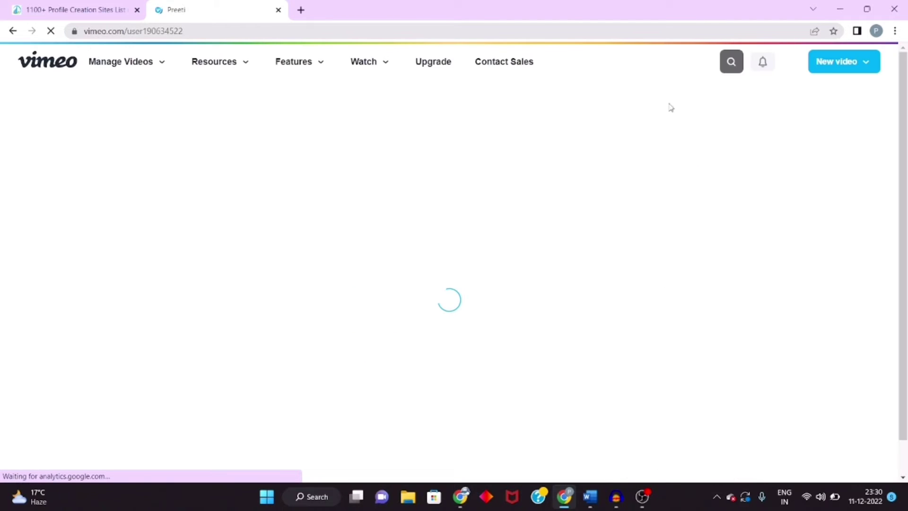
pyautogui.click(171, 34)
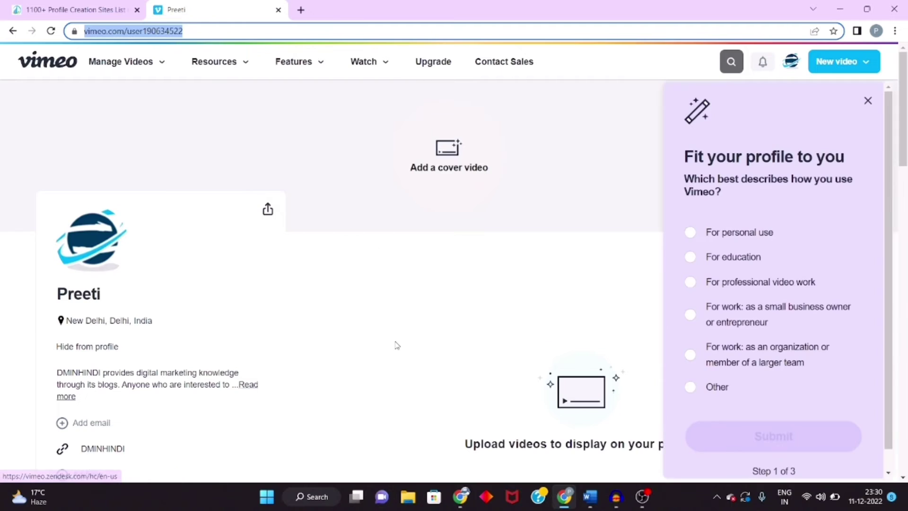
pyautogui.scroll(-1, 396, 345)
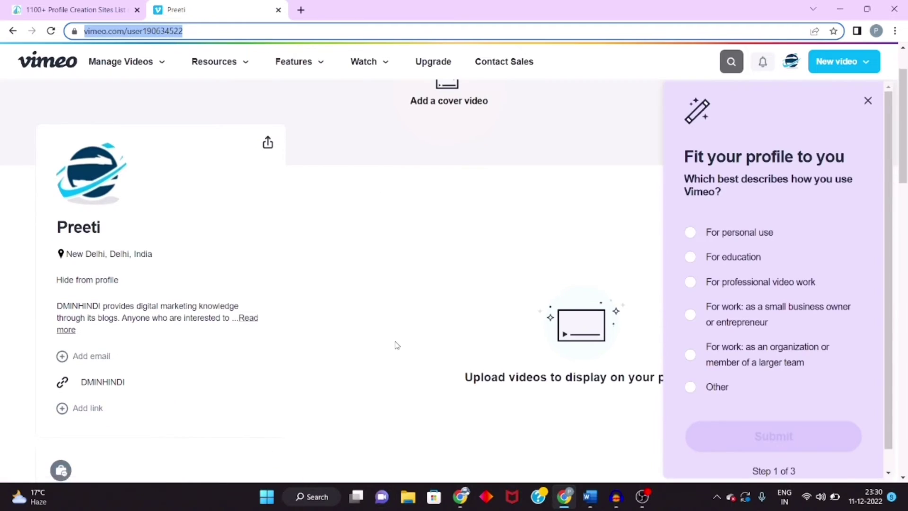
pyautogui.click(120, 262)
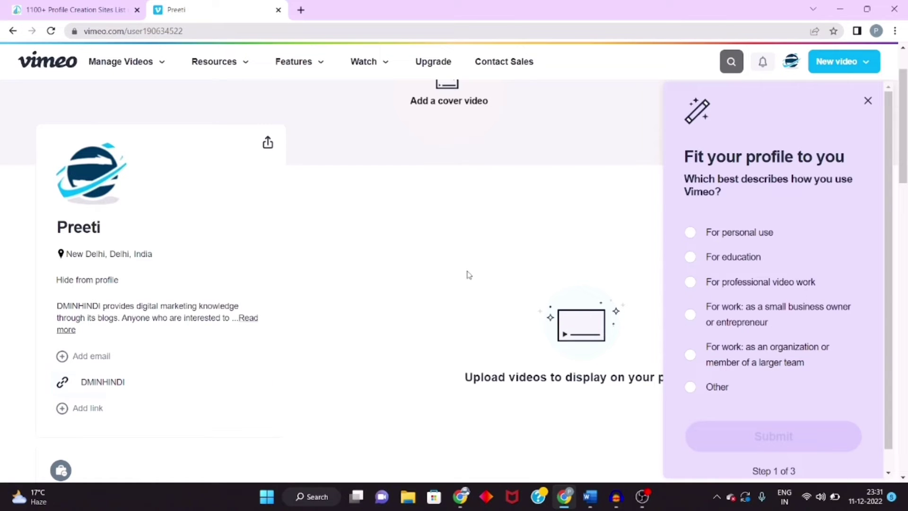
# - Change the display name on the profile page to DMINHINDI
pyautogui.click(152, 223)
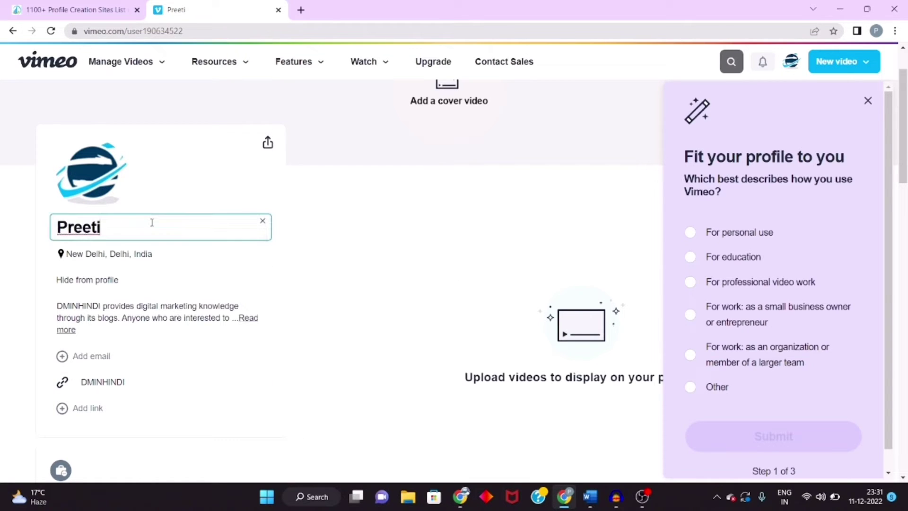
pyautogui.press('BackSpace')
pyautogui.press('BackSpace')
pyautogui.press('BackSpace')
pyautogui.press('BackSpace')
pyautogui.press('BackSpace')
pyautogui.press('BackSpace')
pyautogui.write('DMINHINDI')
pyautogui.press('Return')
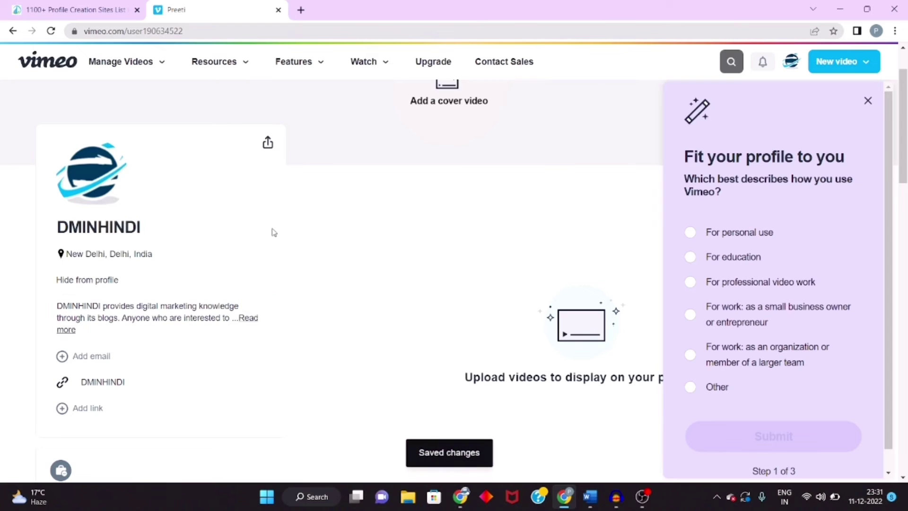
# - Add the website's contact e-mail address to the profile card
pyautogui.click(151, 360)
pyautogui.hotkey('ctrl', 'v')
pyautogui.click(308, 365)
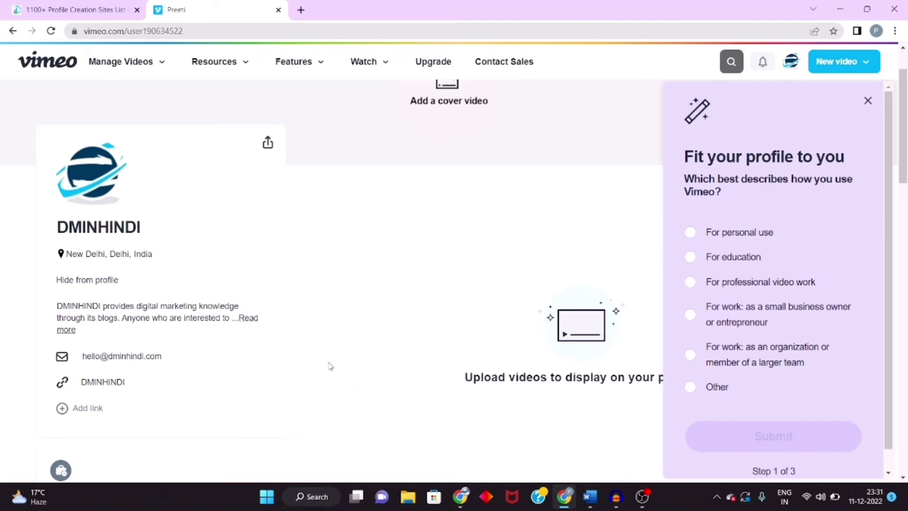
# - Review the completed Vimeo profile card with its name, bio, e-mail and website link, and check the profile page's URL
pyautogui.scroll(-2, 329, 365)
pyautogui.scroll(3, 330, 366)
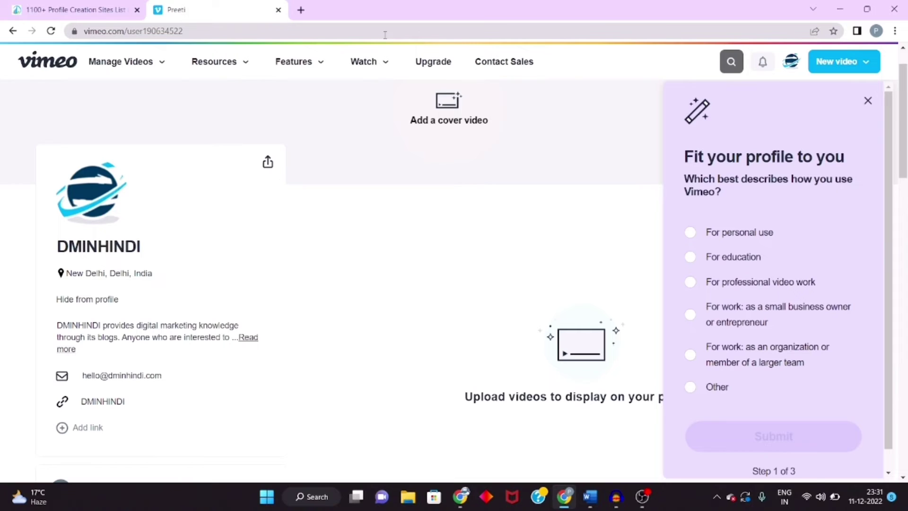
pyautogui.click(385, 35)
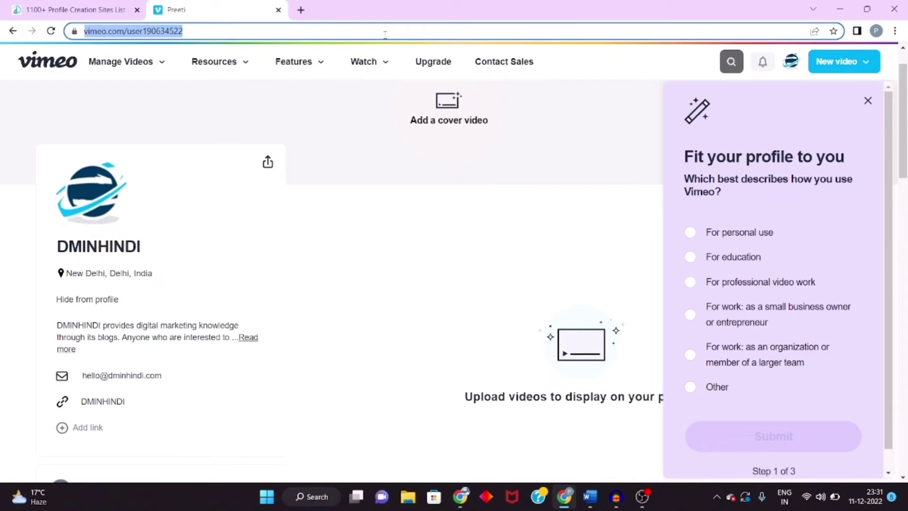
pyautogui.click(185, 401)
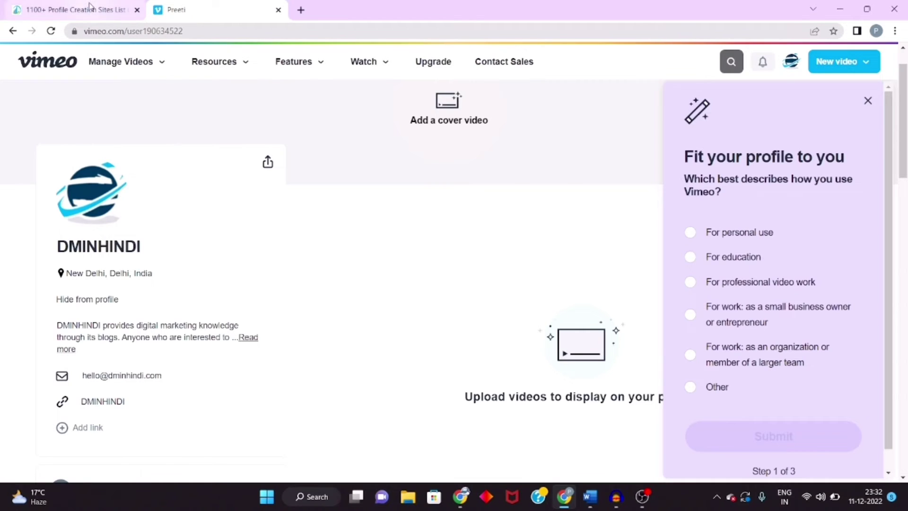
pyautogui.click(90, 6)
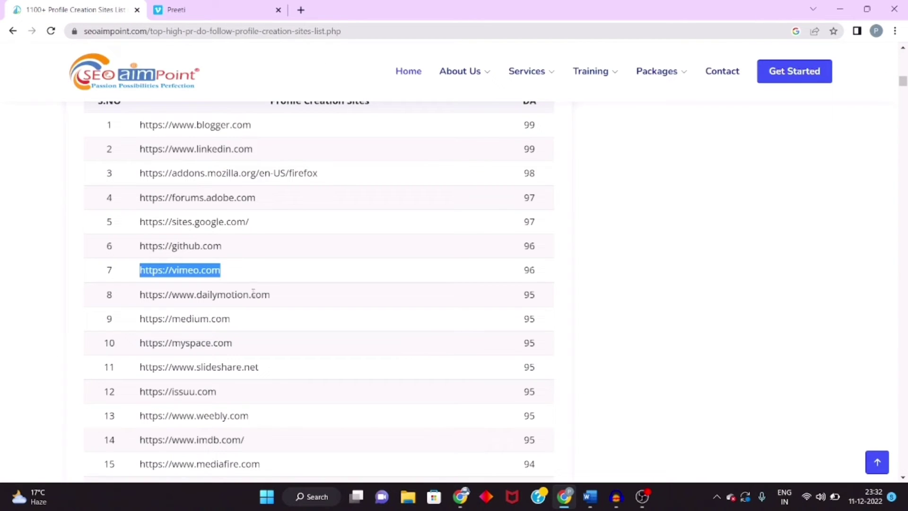
pyautogui.click(243, 322)
pyautogui.tripleClick(210, 319)
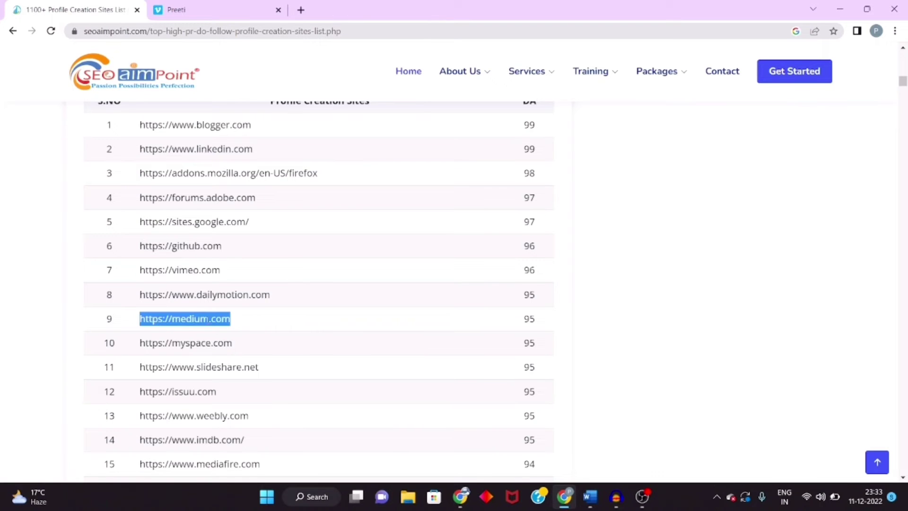
pyautogui.rightClick(213, 321)
pyautogui.click(246, 359)
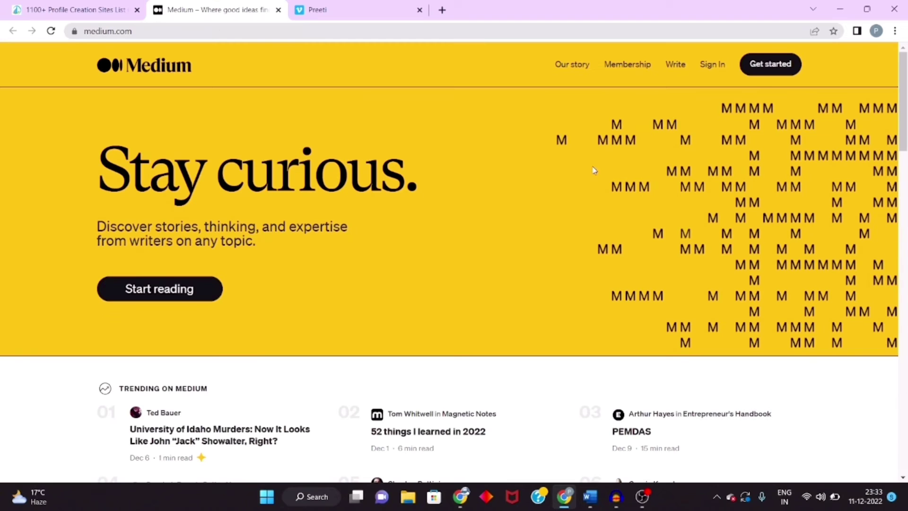
# - Dismiss the Google sign-in prompt on Medium's home page and sign up with the existing Google account
pyautogui.scroll(-8, 439, 334)
pyautogui.scroll(8, 439, 334)
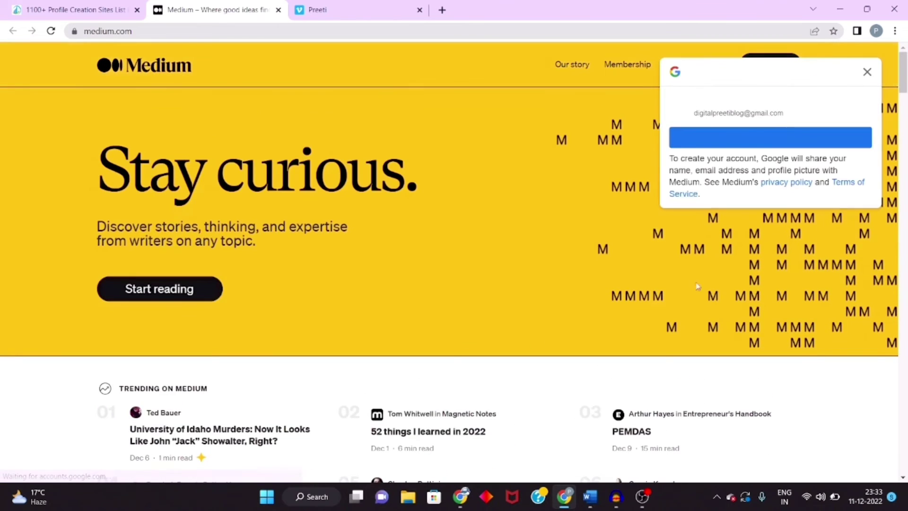
pyautogui.click(868, 72)
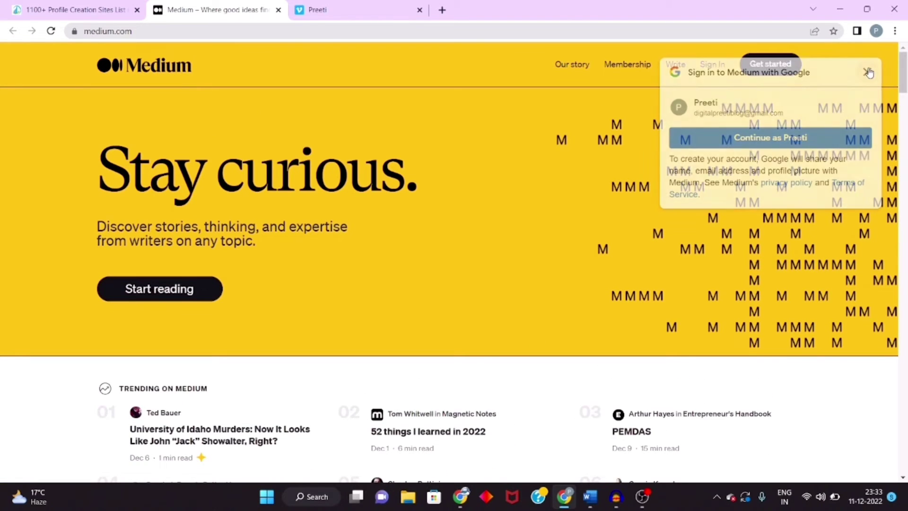
pyautogui.click(769, 64)
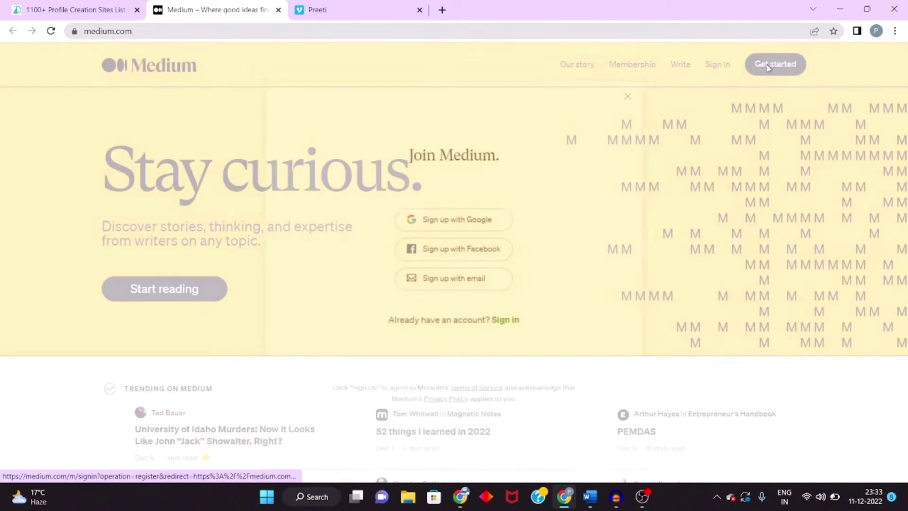
pyautogui.click(472, 207)
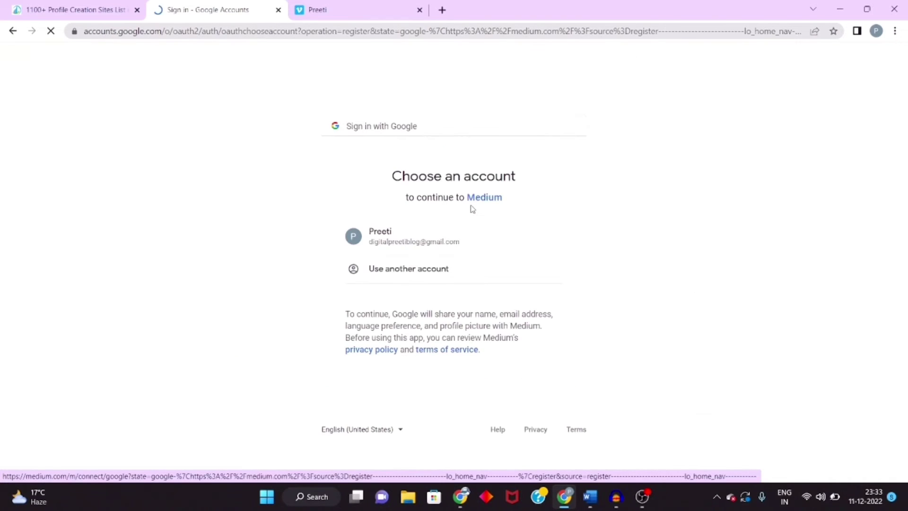
pyautogui.click(398, 243)
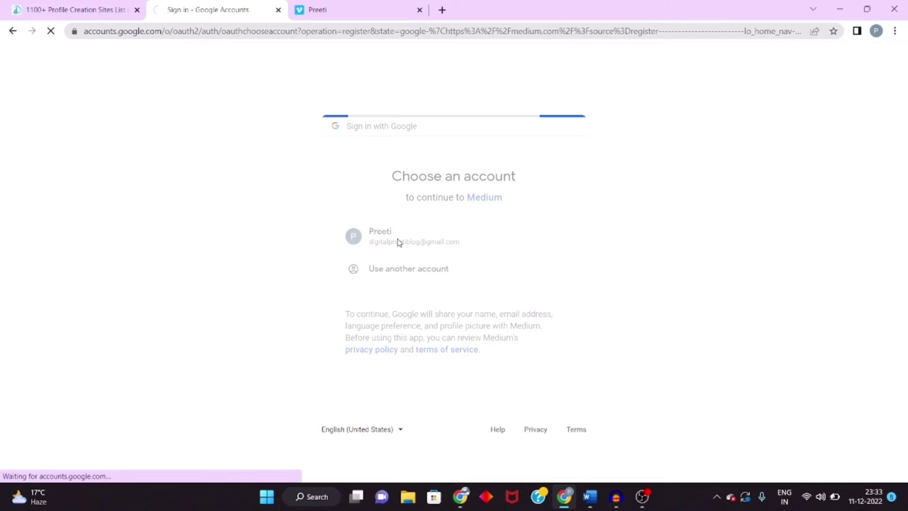
# - Replace the full name with DMINHINDI and create the Medium account
pyautogui.doubleClick(412, 239)
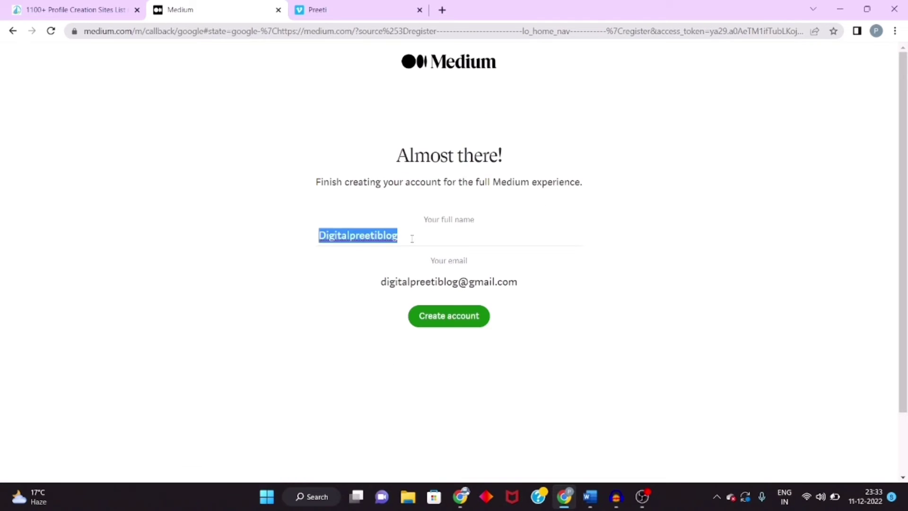
pyautogui.write('DMINHINDI')
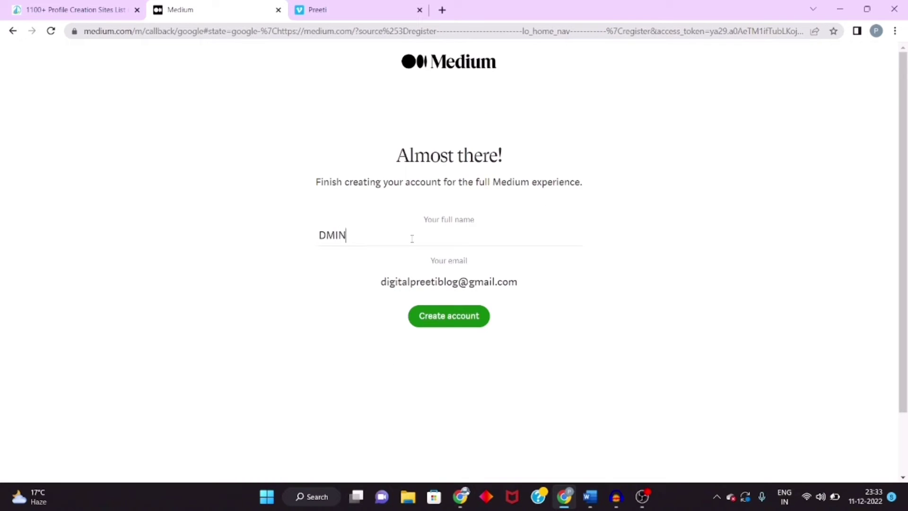
pyautogui.click(446, 321)
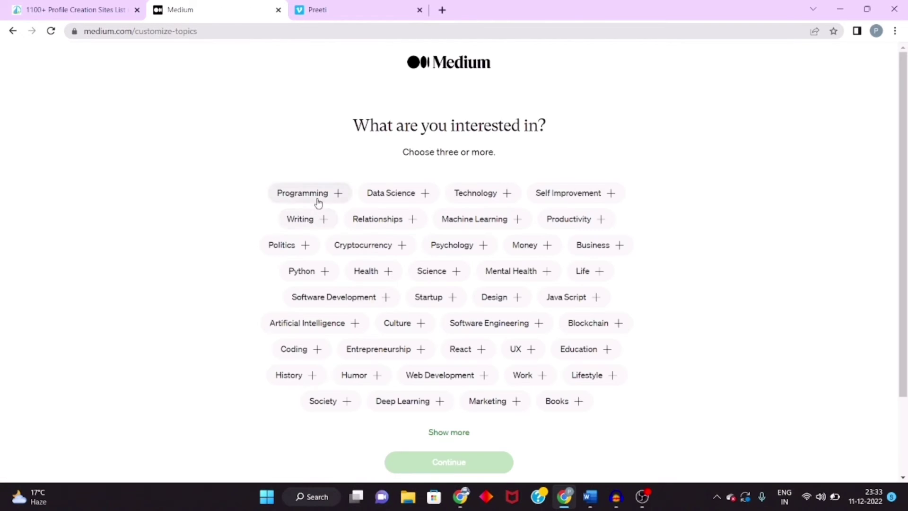
# - Choose Programming, Writing, Machine Learning and Psychology as interests and continue to the Medium home feed
pyautogui.click(320, 200)
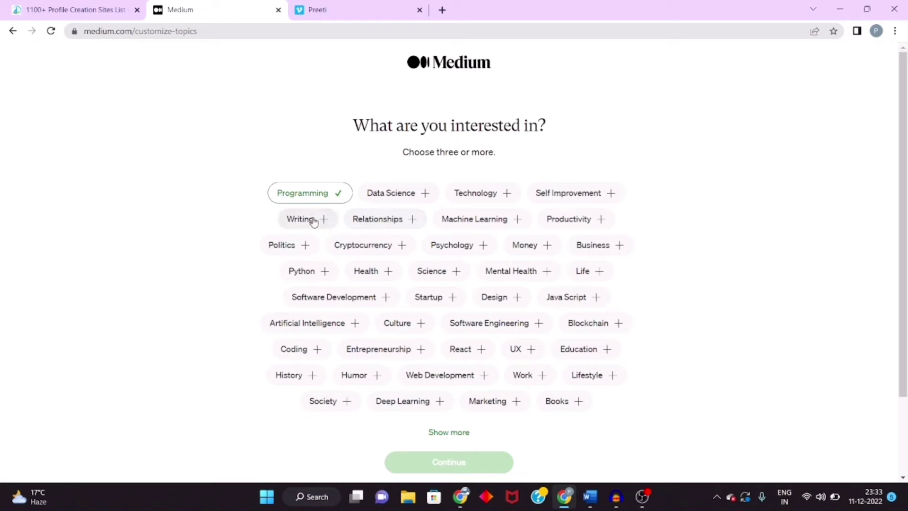
pyautogui.click(312, 220)
pyautogui.click(473, 218)
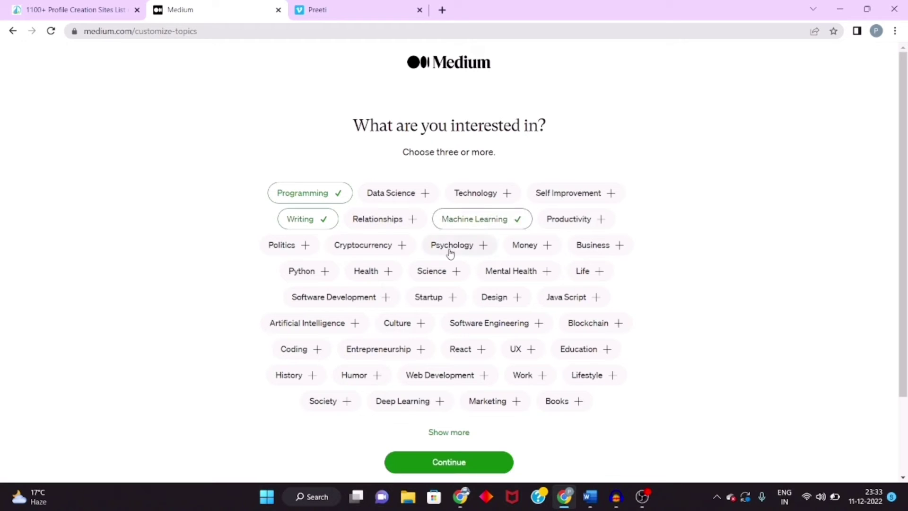
pyautogui.click(450, 251)
pyautogui.click(429, 464)
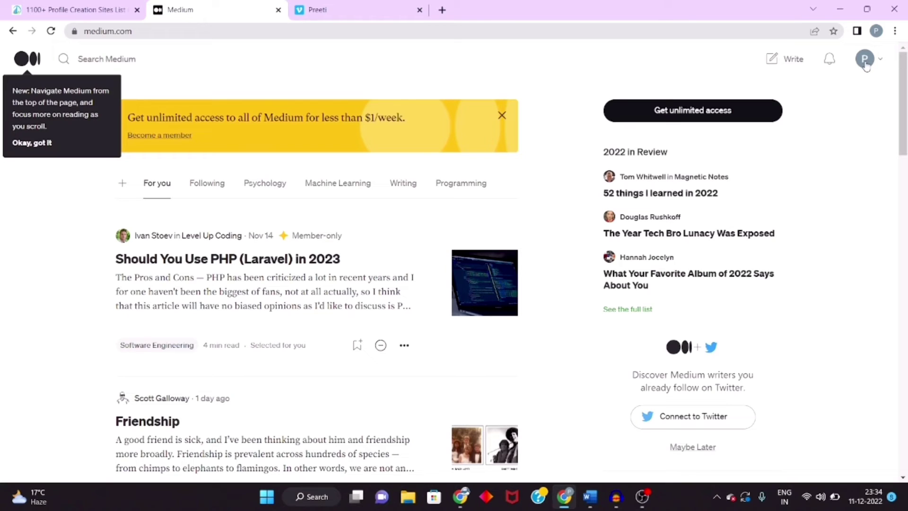
# - Go to the account's Medium profile page and open its profile information for editing
pyautogui.click(867, 65)
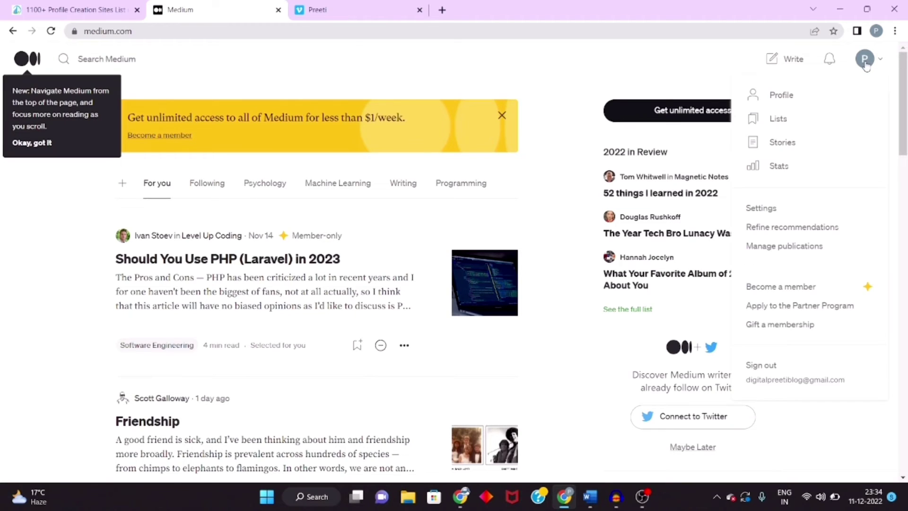
pyautogui.click(790, 96)
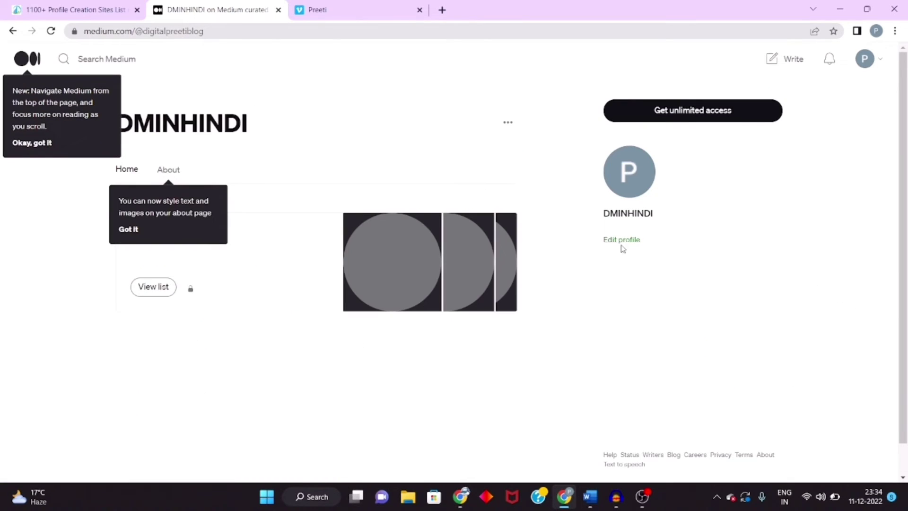
pyautogui.click(622, 244)
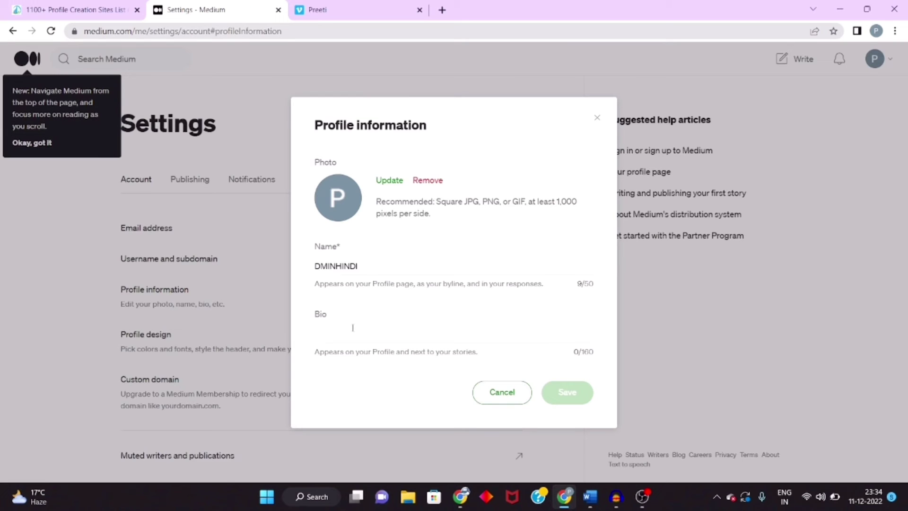
# - Copy the BIO text from the Word document into the Bio field of the Medium profile information and save it
pyautogui.click(343, 332)
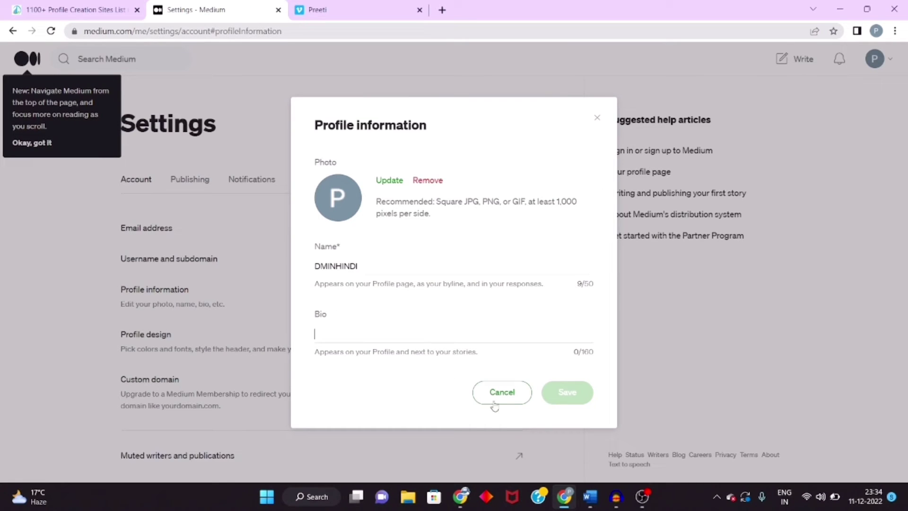
pyautogui.moveTo(593, 497)
pyautogui.click(590, 474)
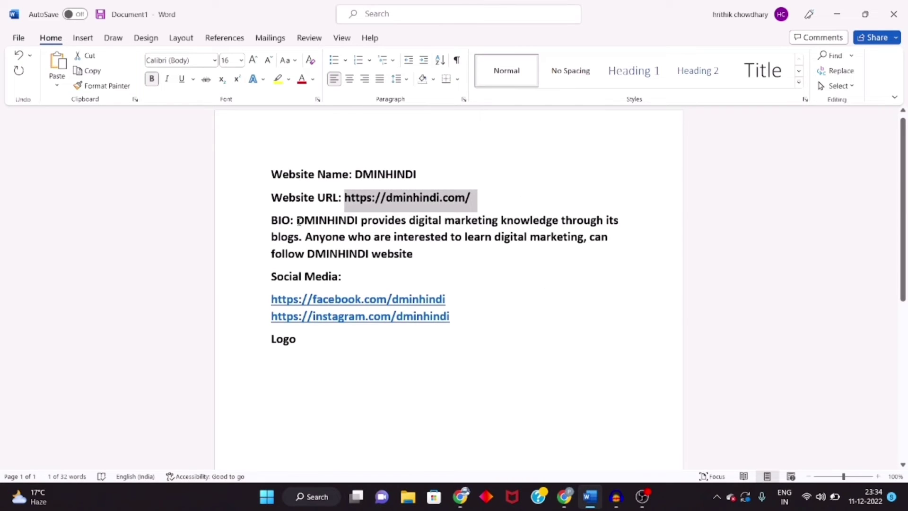
pyautogui.moveTo(298, 221); pyautogui.dragTo(442, 258)
pyautogui.hotkey('ctrl', 'c')
pyautogui.moveTo(565, 497)
pyautogui.click(523, 426)
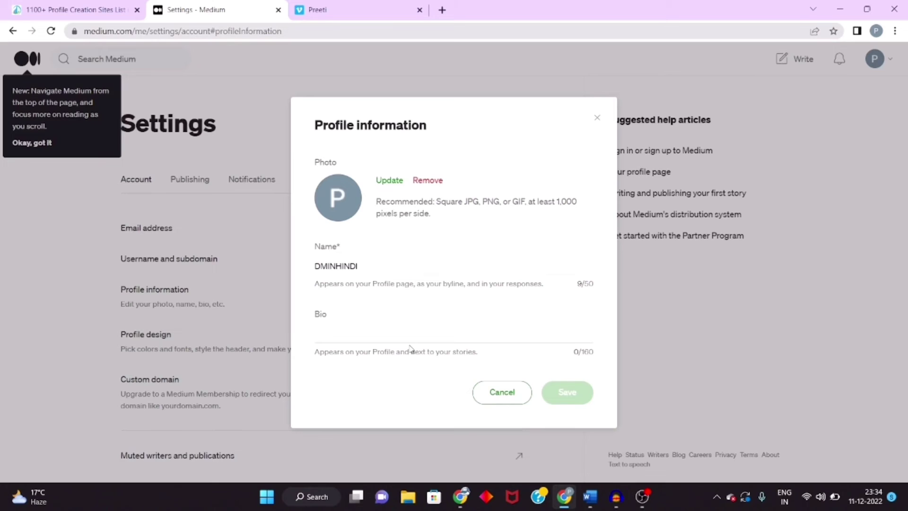
pyautogui.hotkey('ctrl', 'v')
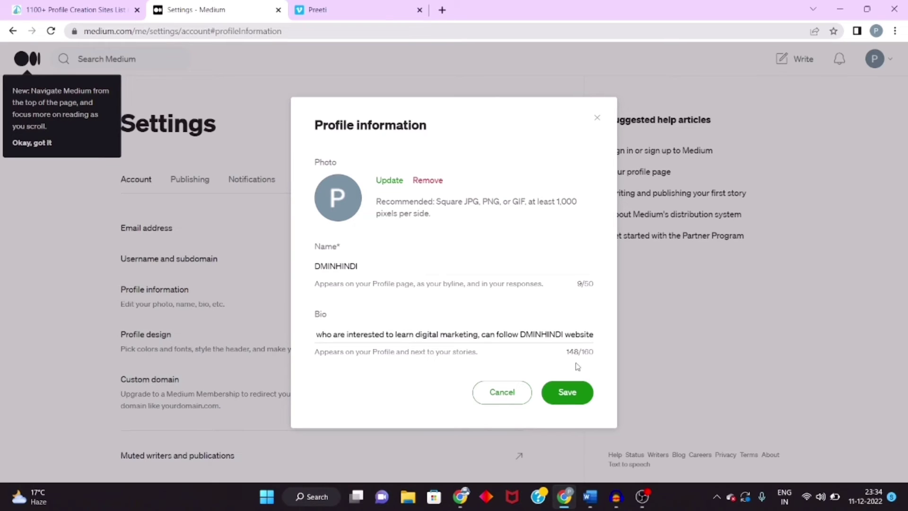
pyautogui.click(568, 392)
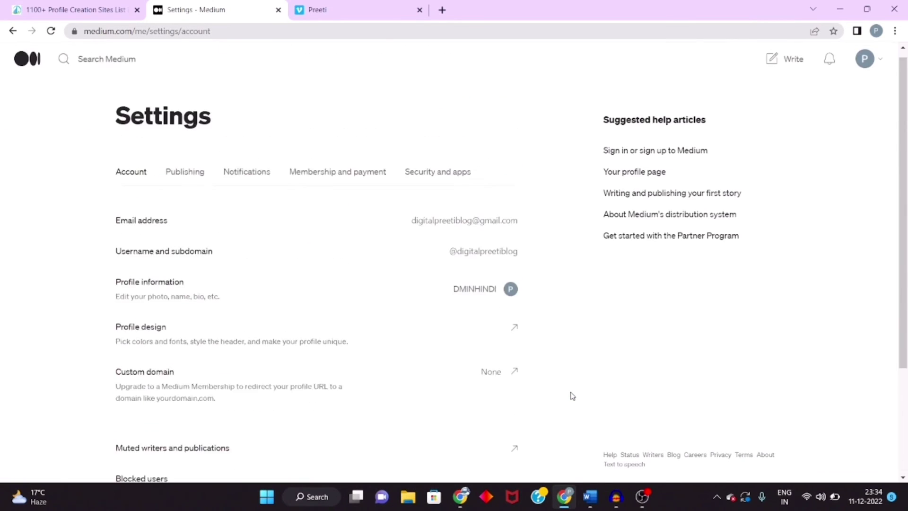
# - Return to the Medium profile page, read the About section's introduction and open its text editor
pyautogui.click(47, 144)
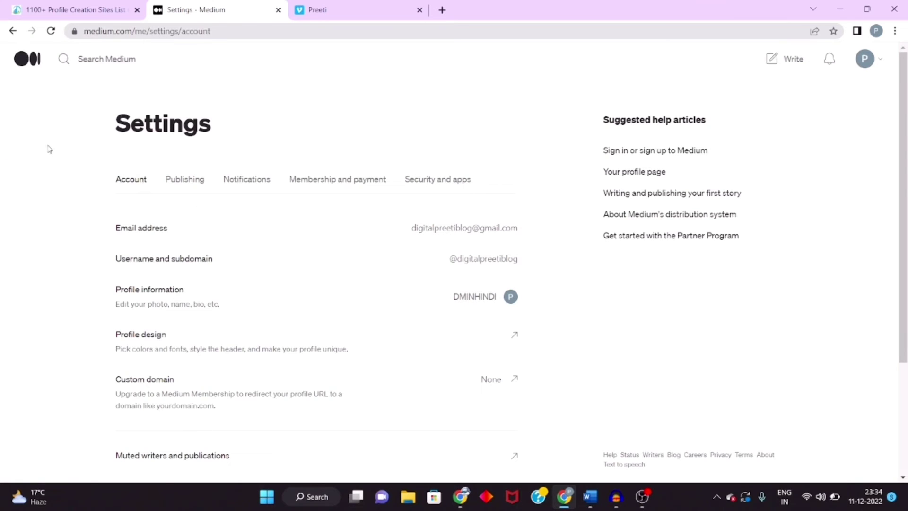
pyautogui.click(868, 62)
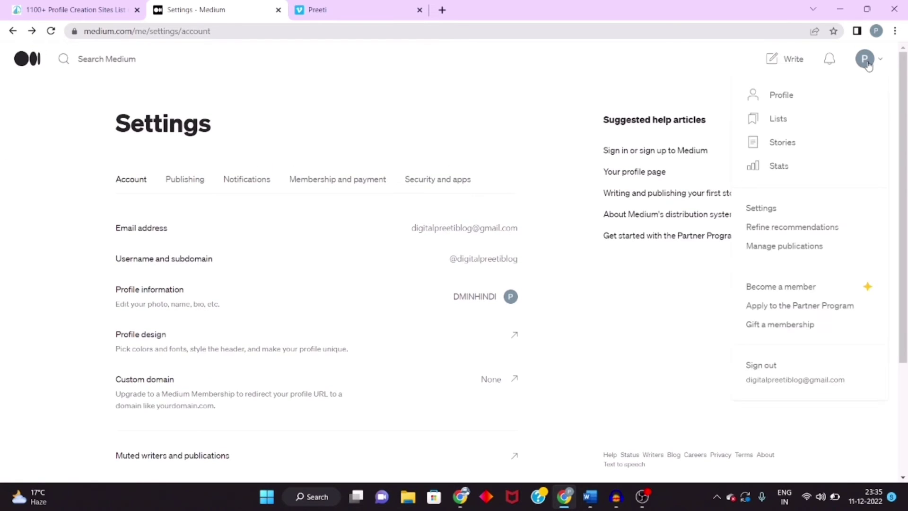
pyautogui.click(798, 94)
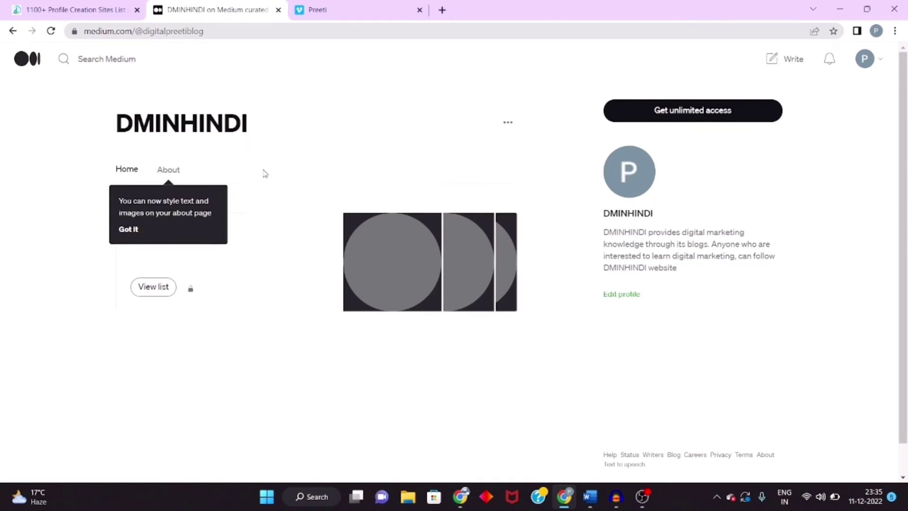
pyautogui.click(169, 173)
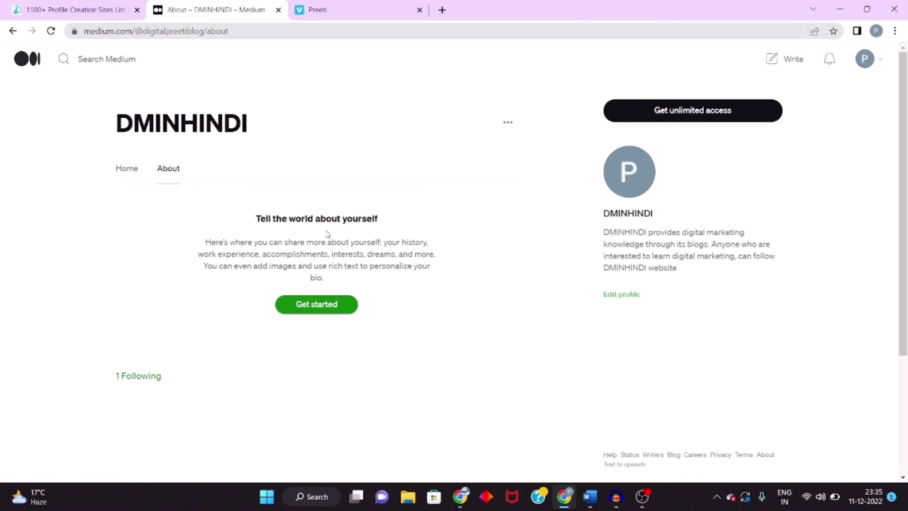
pyautogui.moveTo(254, 221); pyautogui.dragTo(382, 288)
pyautogui.click(389, 290)
pyautogui.click(308, 305)
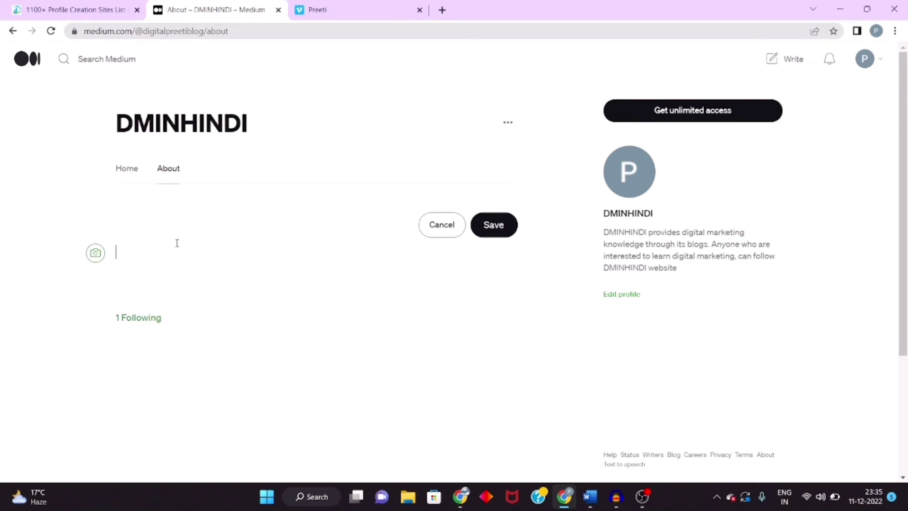
# - Paste the copied DMINHINDI bio into the About text and delete the blank lines below it
pyautogui.hotkey('ctrl', 'v')
pyautogui.press('BackSpace')
pyautogui.press('BackSpace')
pyautogui.press('BackSpace')
pyautogui.press('BackSpace')
pyautogui.press('BackSpace')
pyautogui.press('BackSpace')
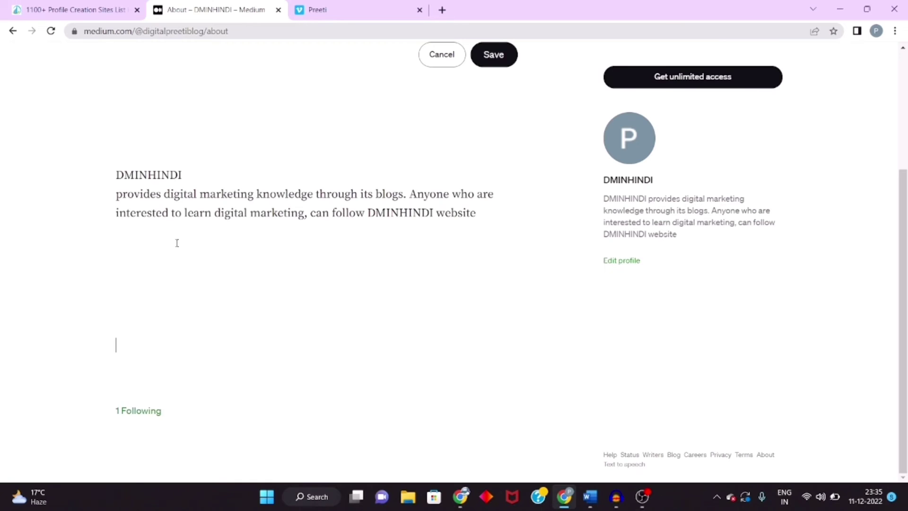
pyautogui.press('BackSpace')
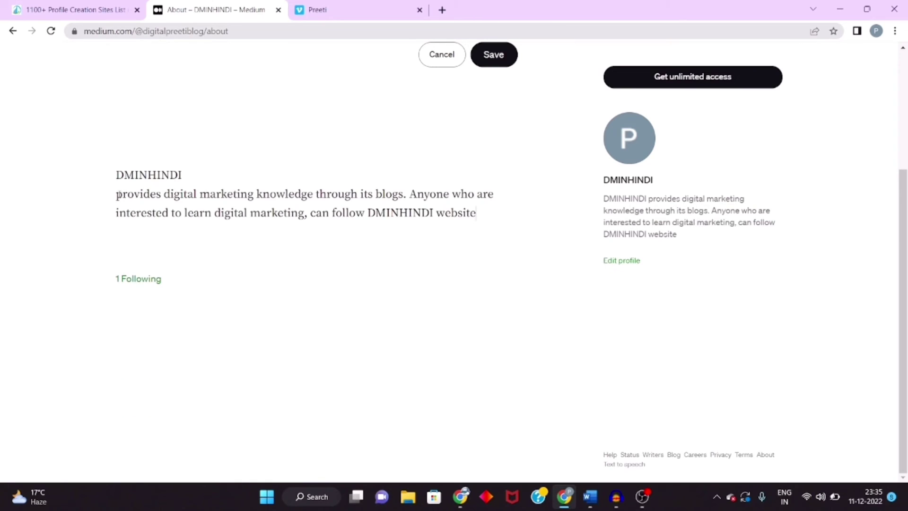
# - Remove the line breaks before "provides" and "interested" so the About text forms one continuous paragraph
pyautogui.press('BackSpace')
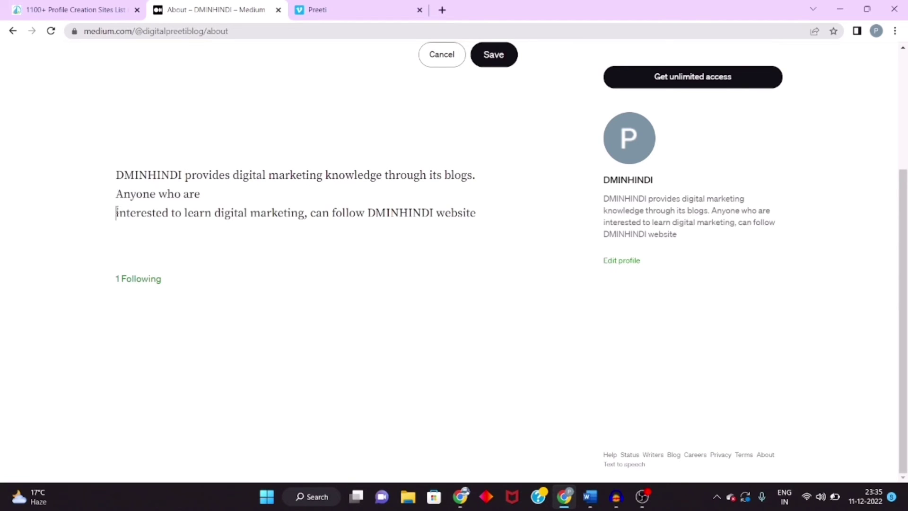
pyautogui.click(116, 213)
pyautogui.press('BackSpace')
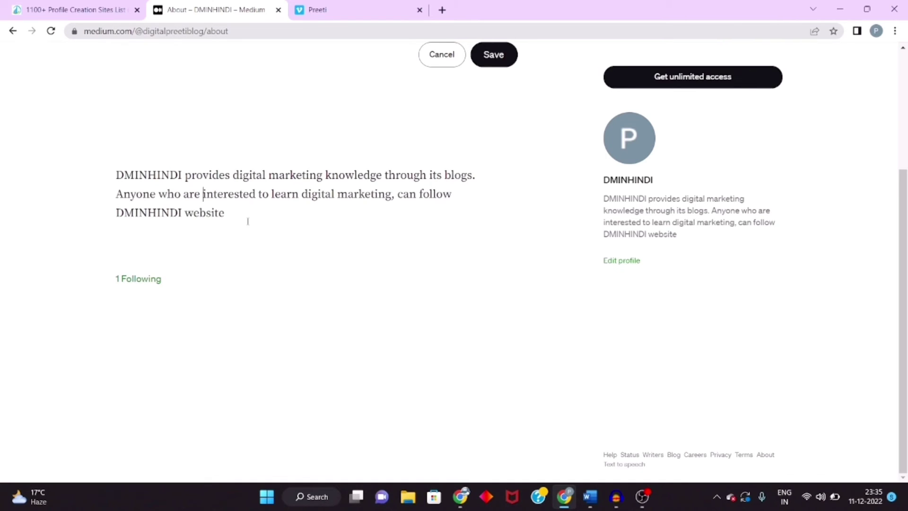
pyautogui.moveTo(182, 176); pyautogui.dragTo(114, 174)
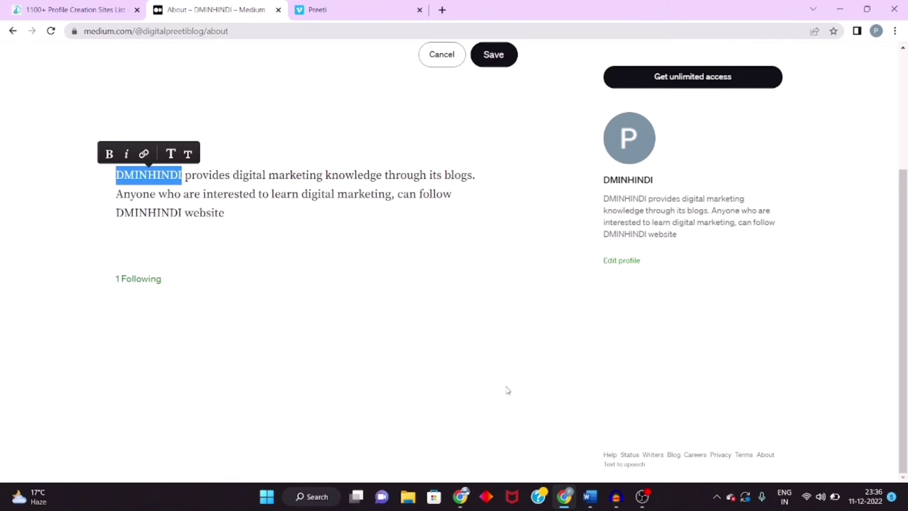
pyautogui.click(590, 497)
pyautogui.moveTo(345, 197); pyautogui.dragTo(473, 190)
pyautogui.hotkey('ctrl', 'c')
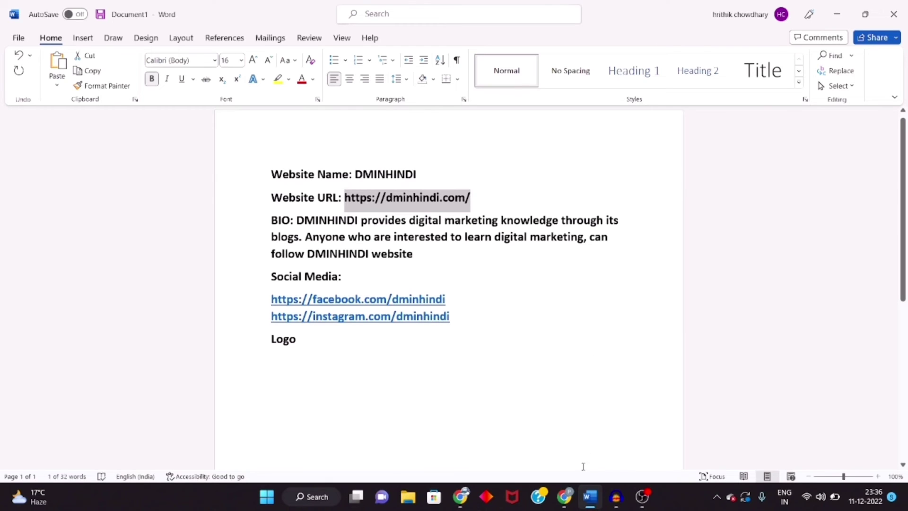
pyautogui.click(564, 497)
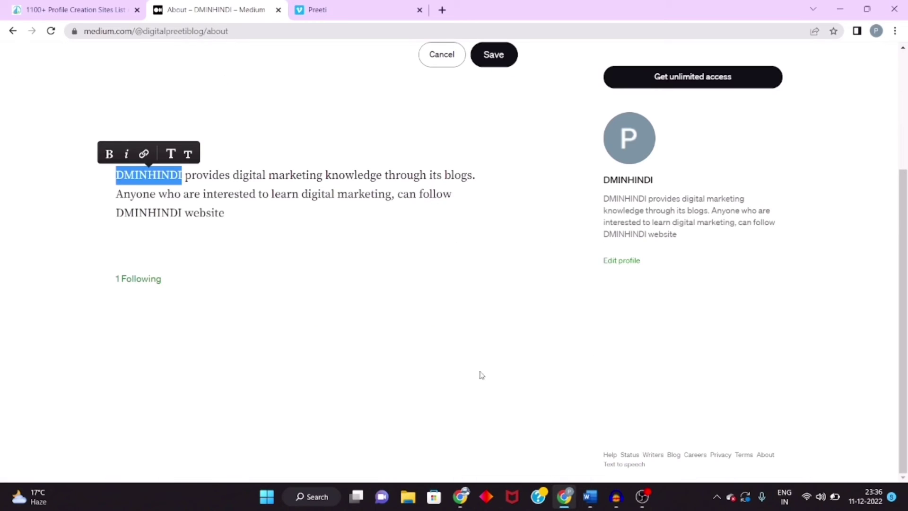
pyautogui.click(144, 155)
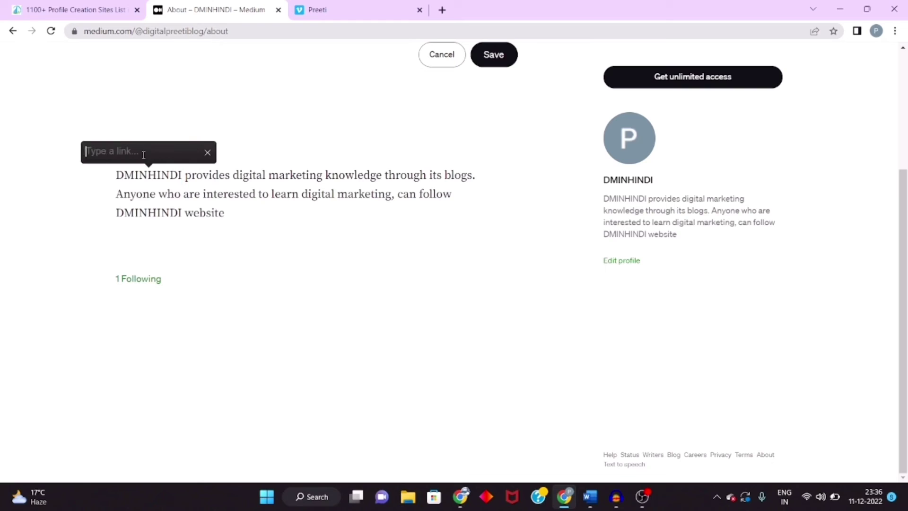
pyautogui.hotkey('ctrl', 'v')
pyautogui.press('Return')
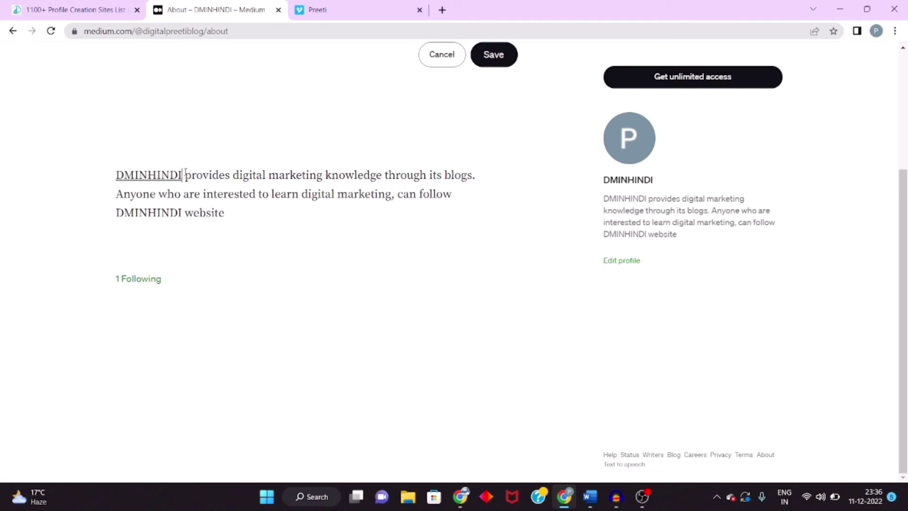
pyautogui.click(488, 60)
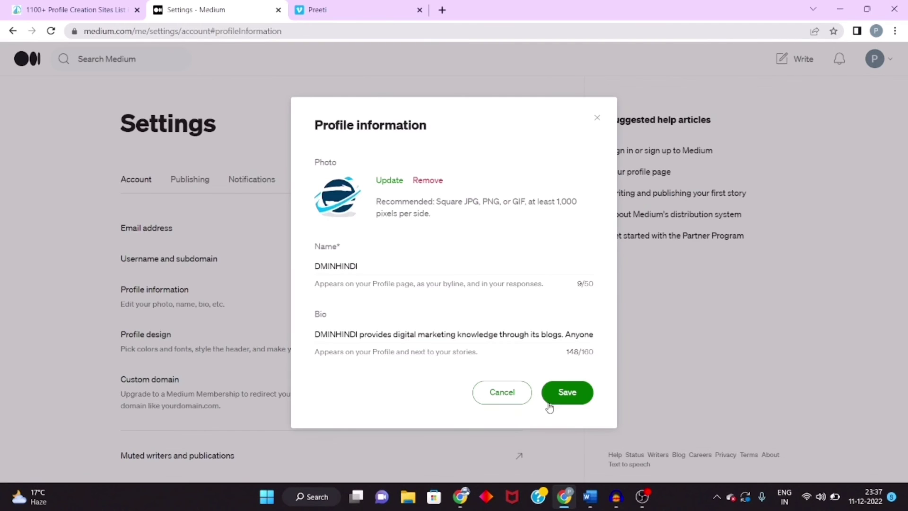
# - Save the profile information with the logo as photo, and check the bio on the profile's About page
pyautogui.click(566, 401)
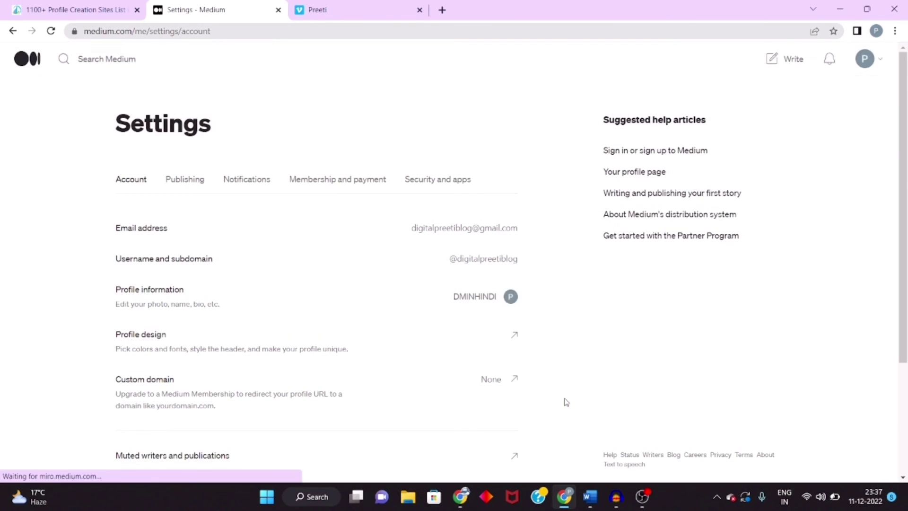
pyautogui.click(866, 67)
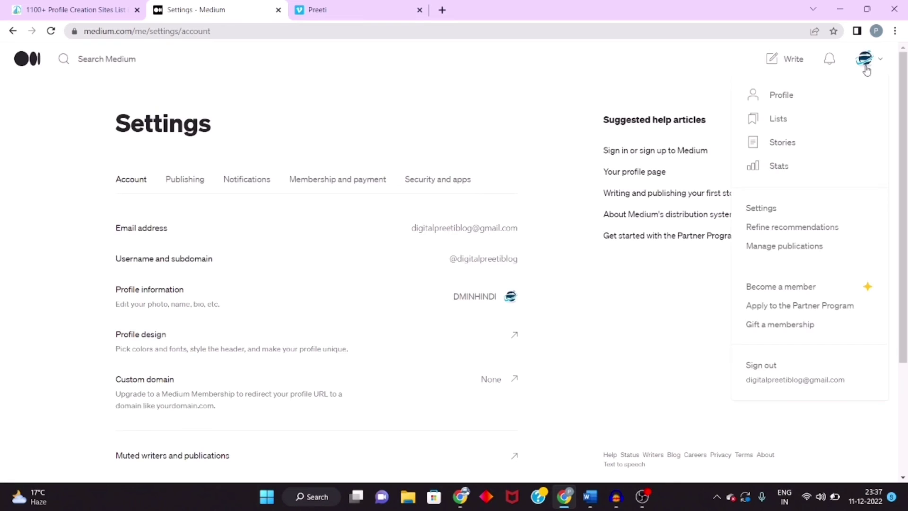
pyautogui.click(798, 94)
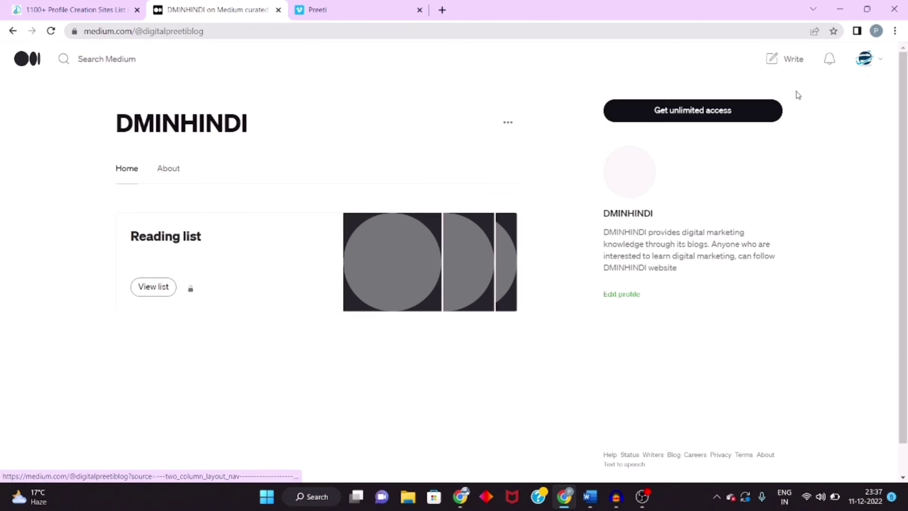
pyautogui.click(176, 171)
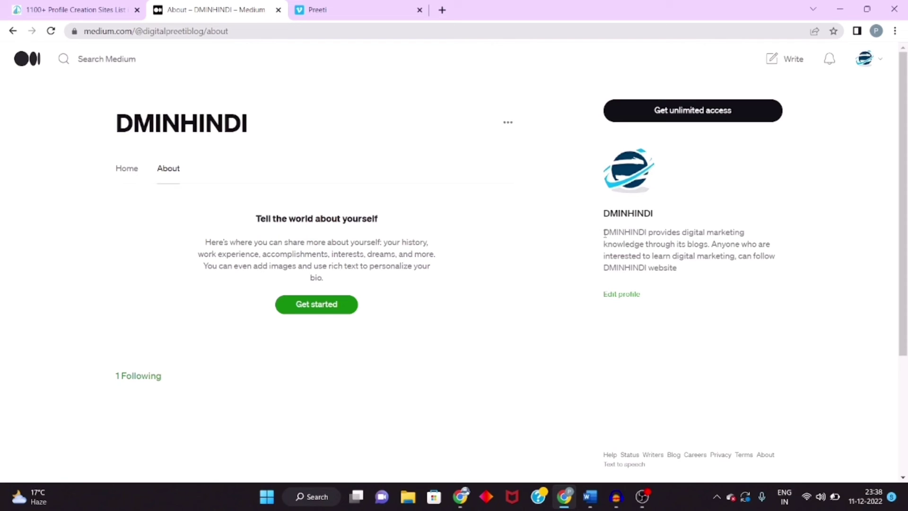
pyautogui.moveTo(604, 233); pyautogui.dragTo(671, 283)
pyautogui.click(684, 286)
# - Copy the Medium About page's address and open it in a new incognito window
pyautogui.click(279, 31)
pyautogui.hotkey('ctrl', 'c')
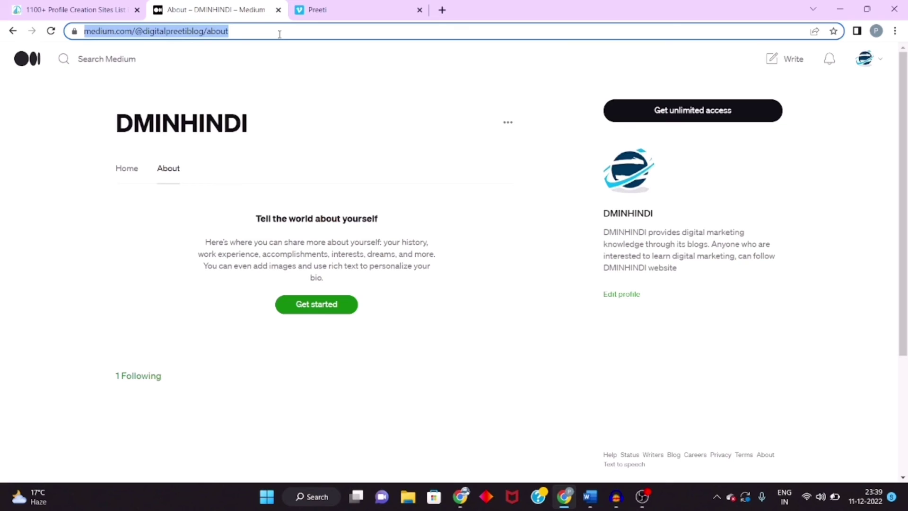
pyautogui.click(896, 31)
pyautogui.click(833, 78)
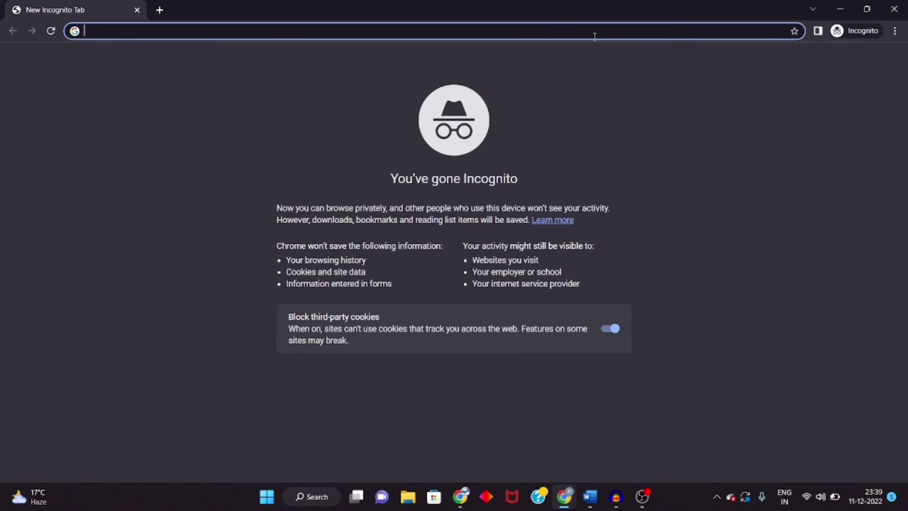
pyautogui.hotkey('ctrl', 'v')
pyautogui.press('Return')
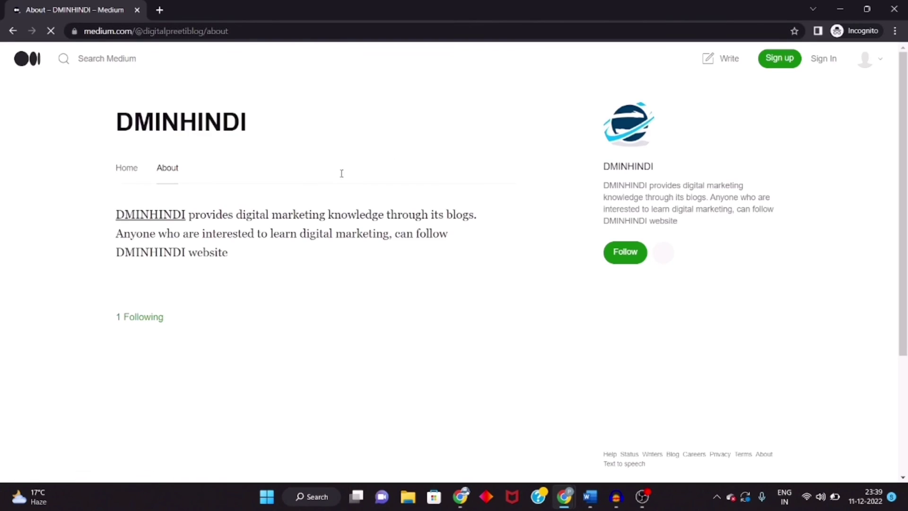
# - Follow the DMINHINDI link in the About text, look through the website, and return to the Medium profile page to select its address
pyautogui.click(155, 215)
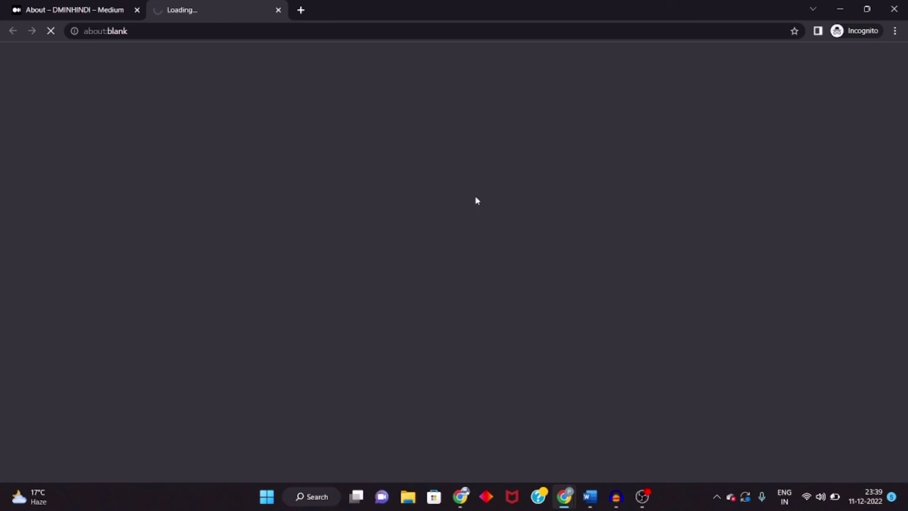
pyautogui.scroll(-5, 301, 321)
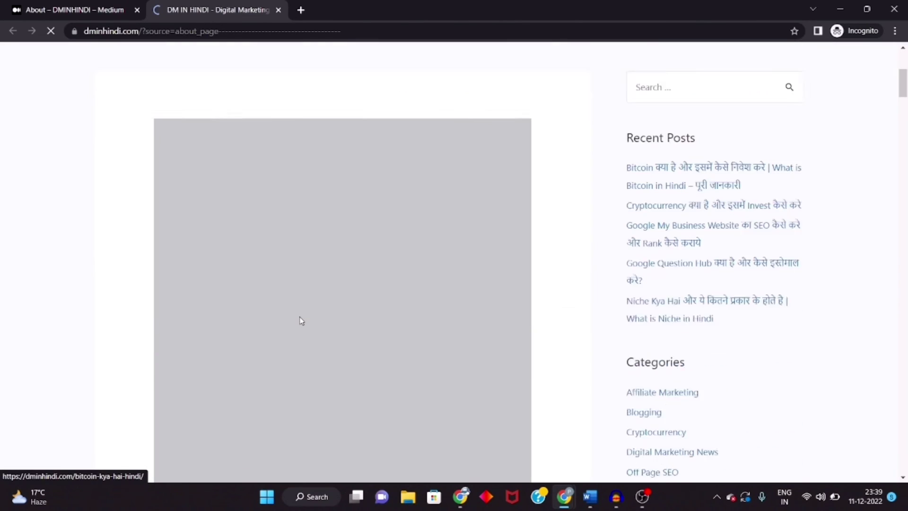
pyautogui.scroll(-3, 300, 321)
pyautogui.scroll(3, 300, 321)
pyautogui.hotkey('ctrl', 'shift', 'Tab')
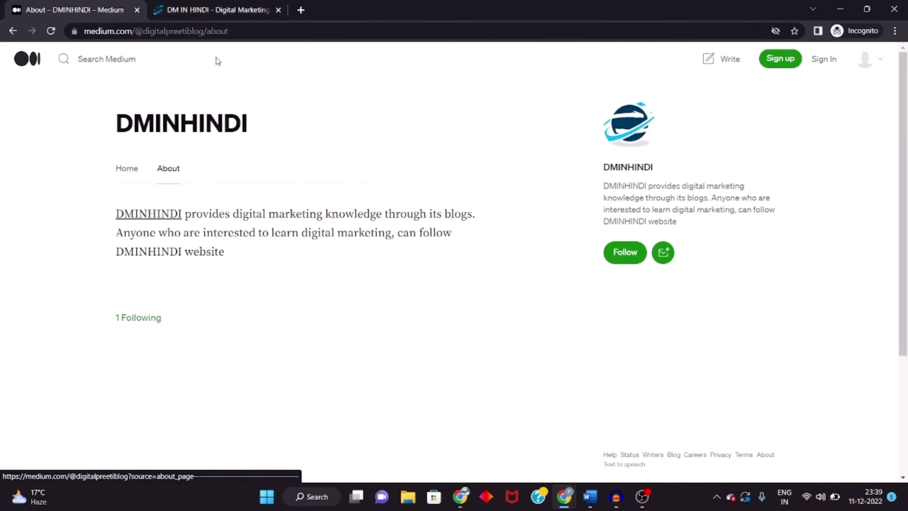
pyautogui.click(208, 13)
pyautogui.click(99, 12)
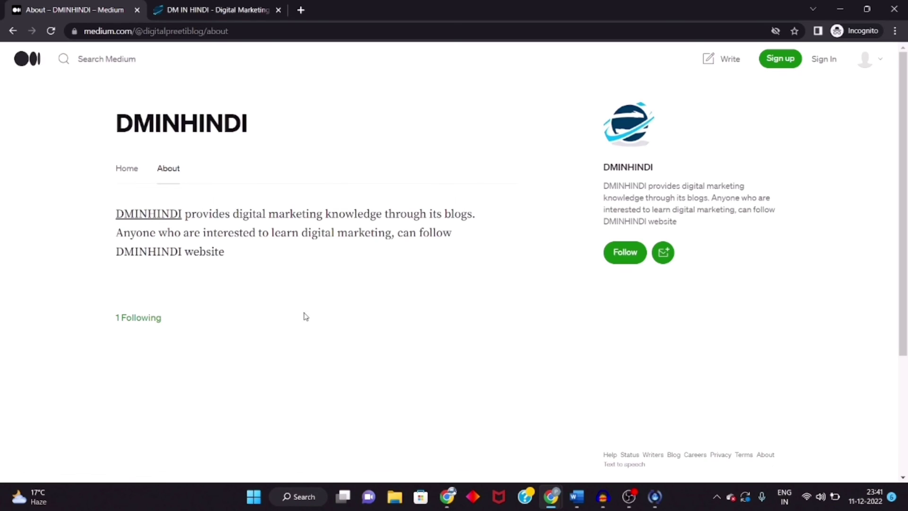
pyautogui.click(228, 31)
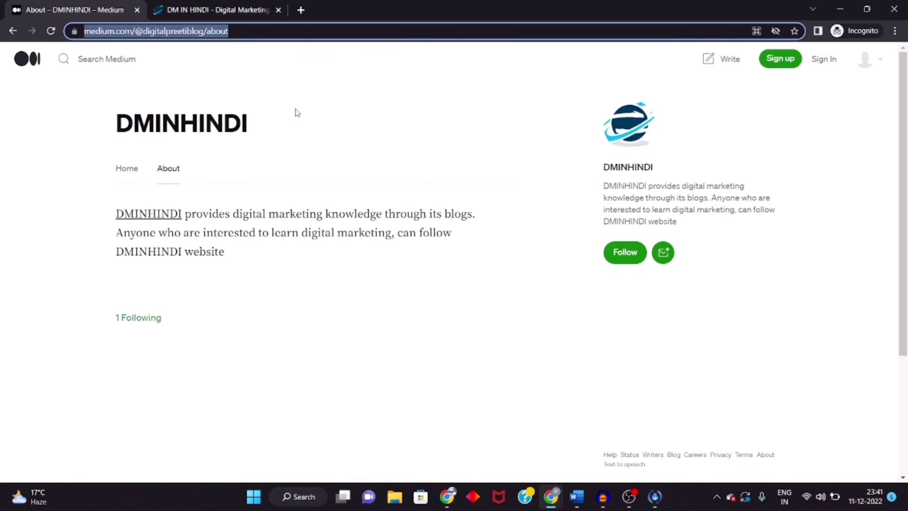